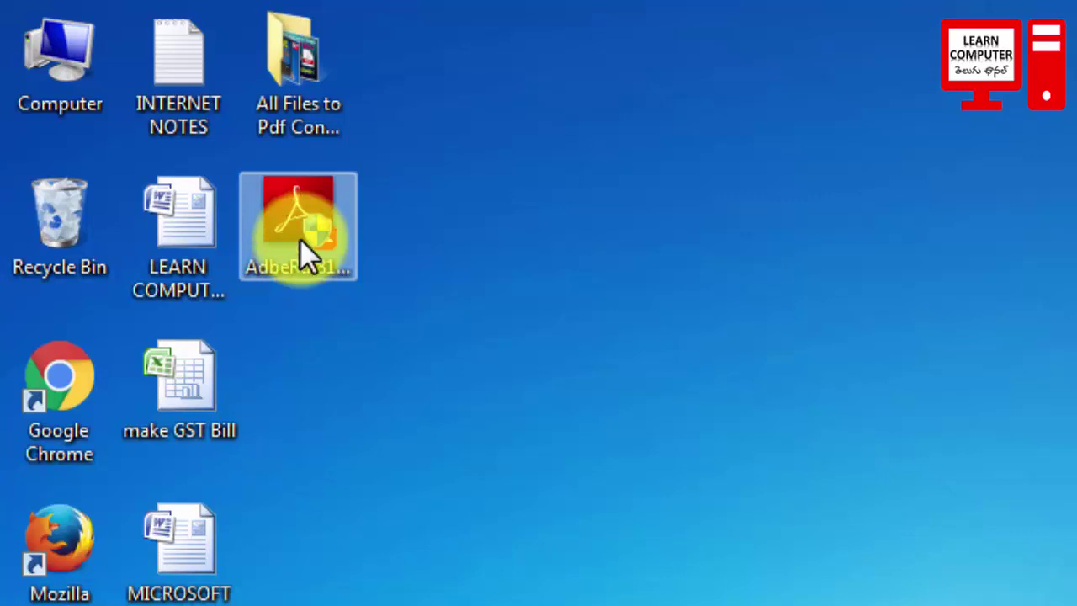
Run the AdbeRdr811 installer as administrator to reach its Destination Folder page.
right_click(300, 238)
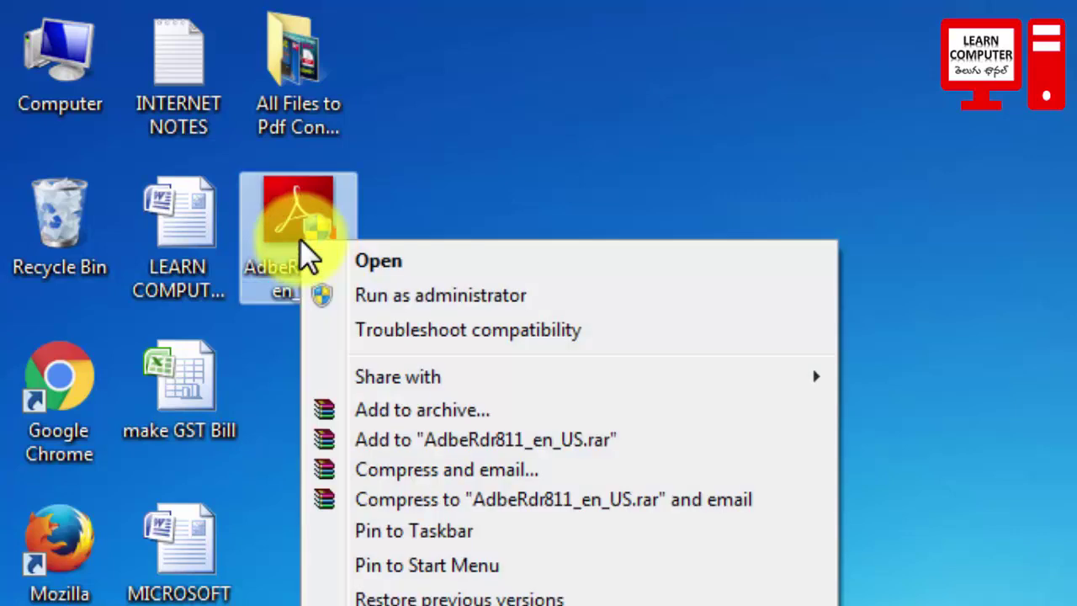
click(387, 295)
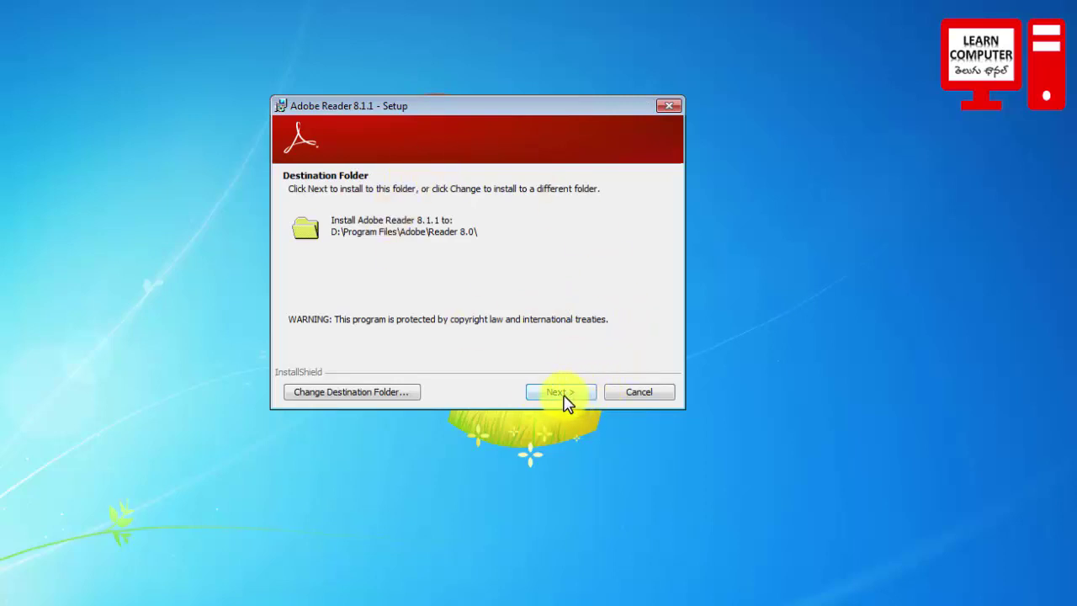
Install Adobe Reader 8.1.1 into D:\Program Files\Adobe\Reader 8.0\ and finish the setup wizard.
click(562, 394)
click(560, 393)
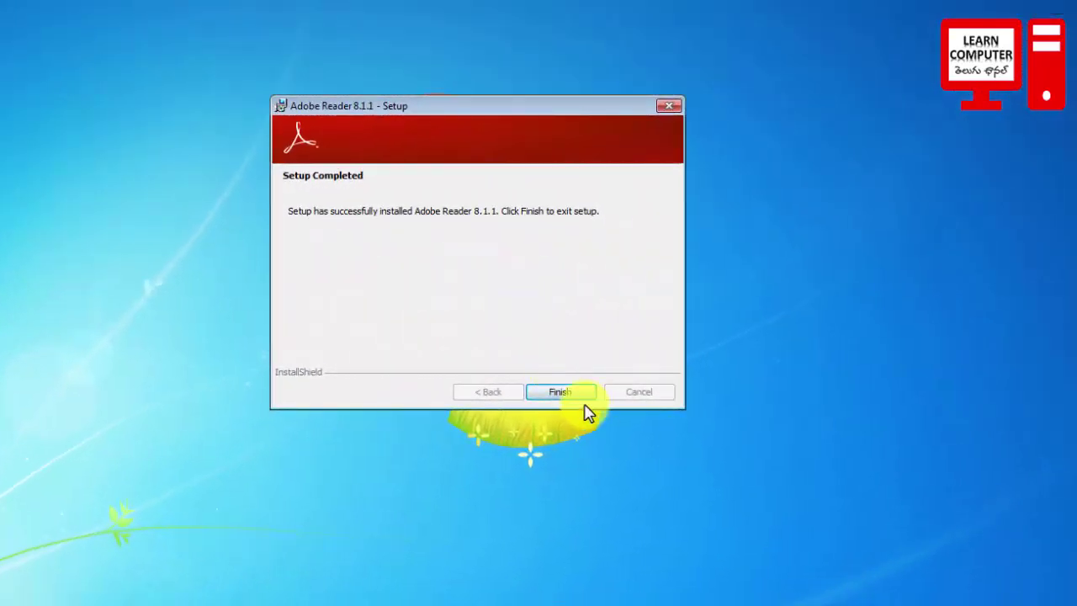
click(551, 398)
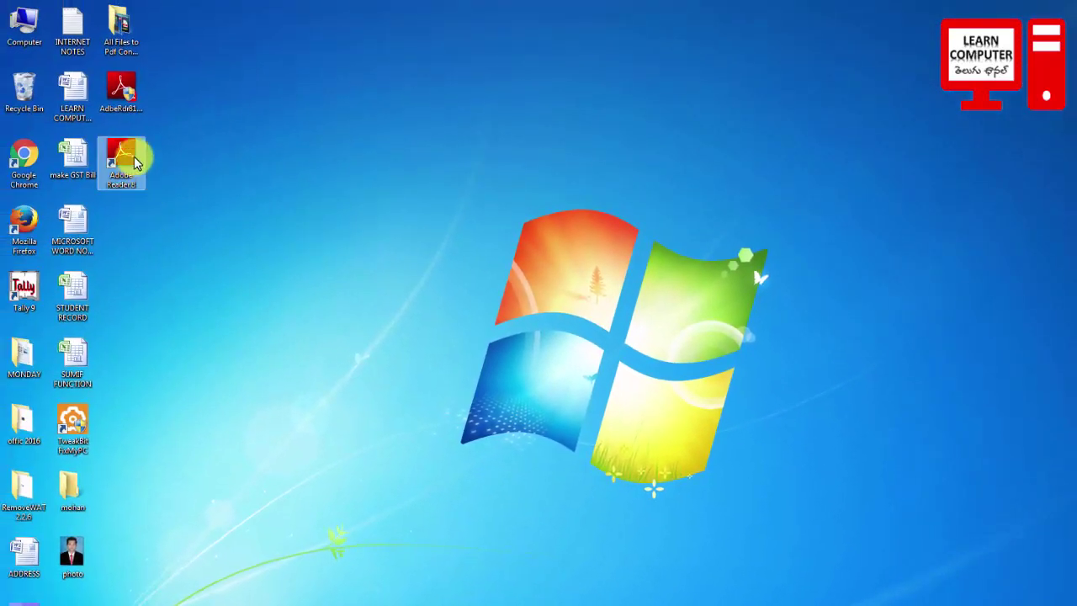
Point out the Adobe Reader shortcut, installer and folder, then open All Files to Pdf Convesion.
double_click(121, 164)
click(139, 78)
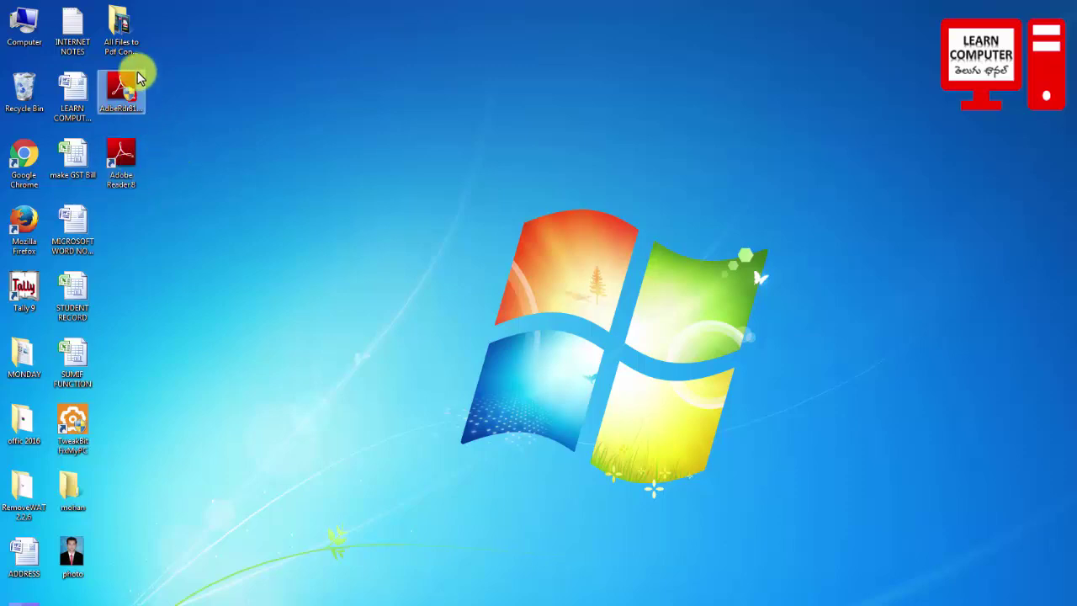
click(133, 47)
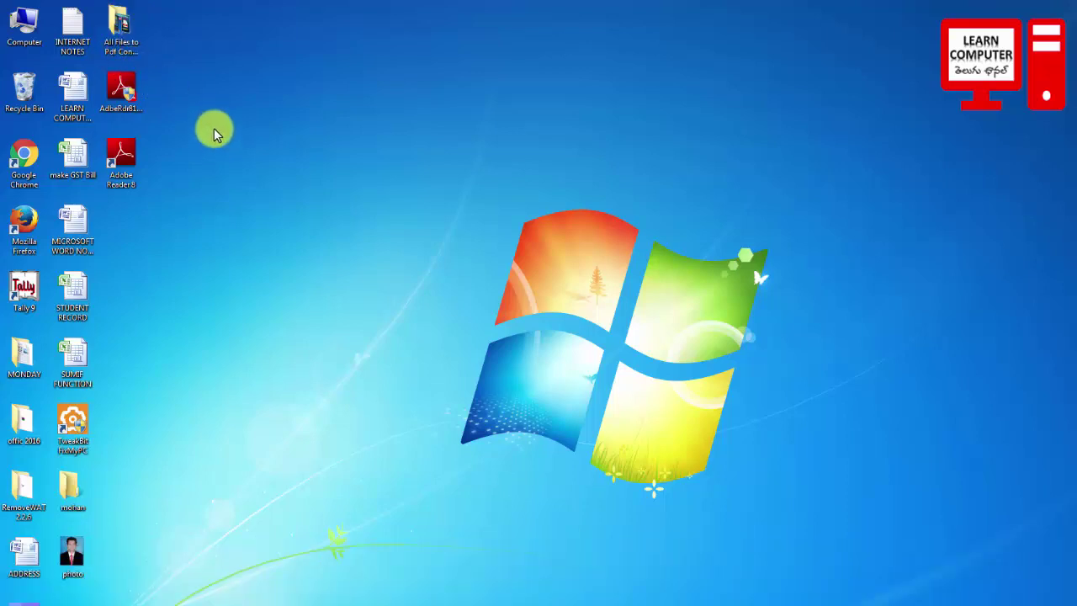
click(215, 132)
double_click(123, 38)
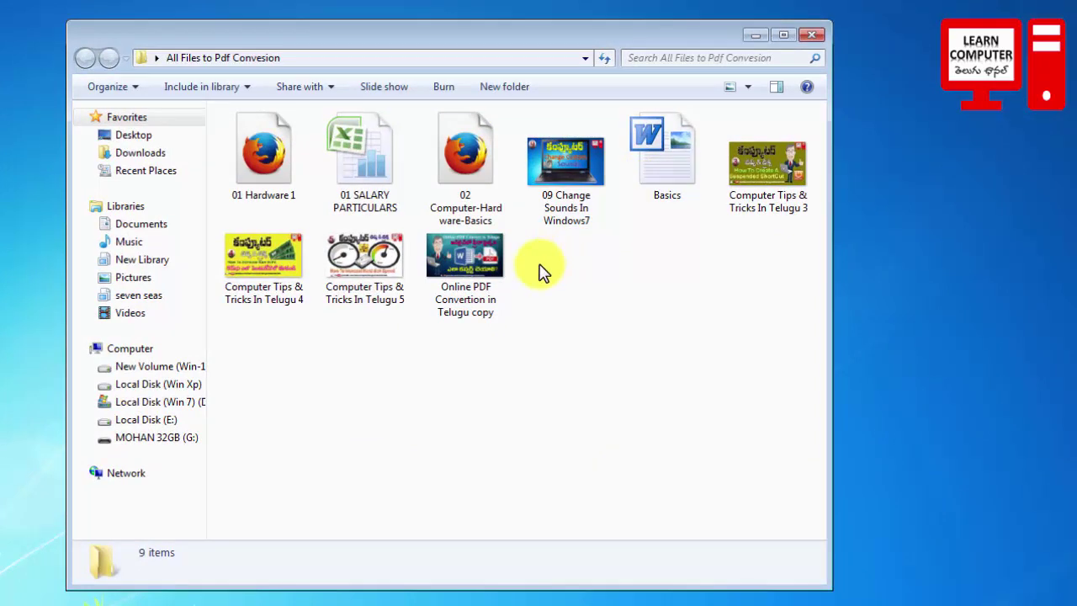
click(361, 163)
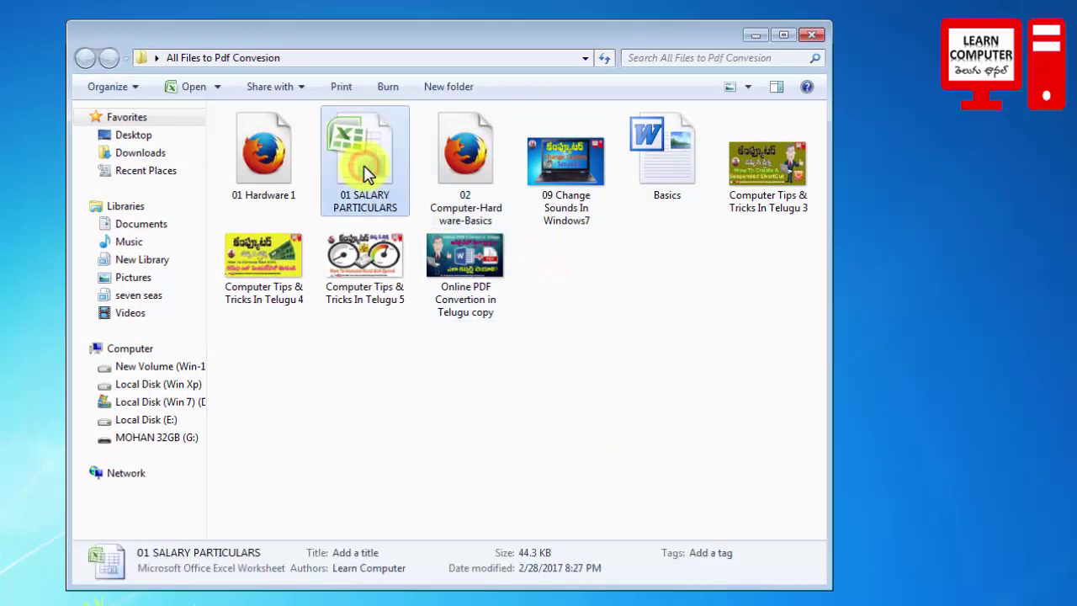
click(468, 181)
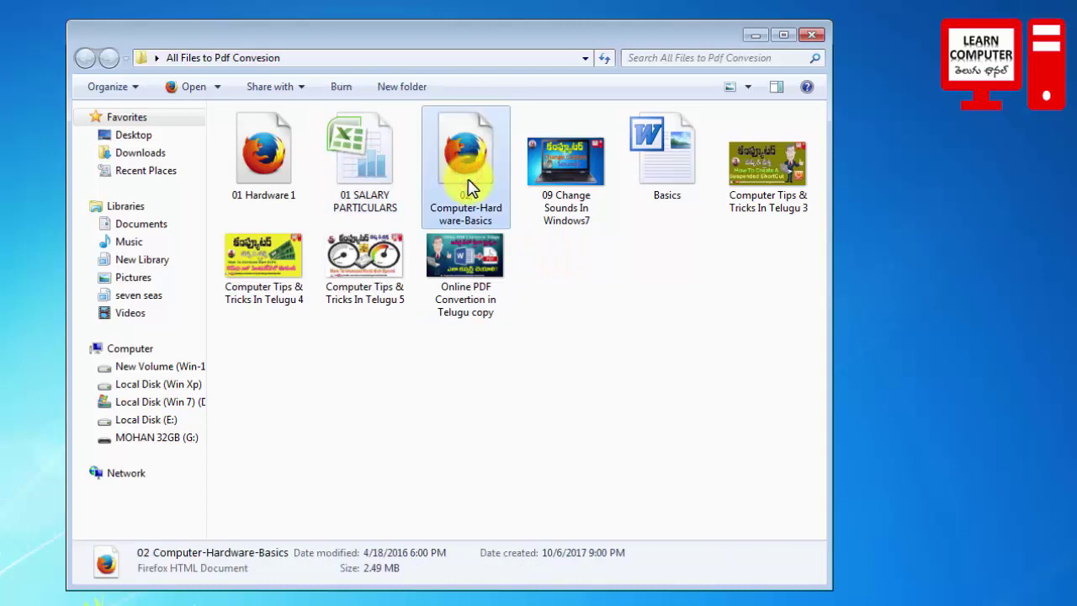
click(304, 173)
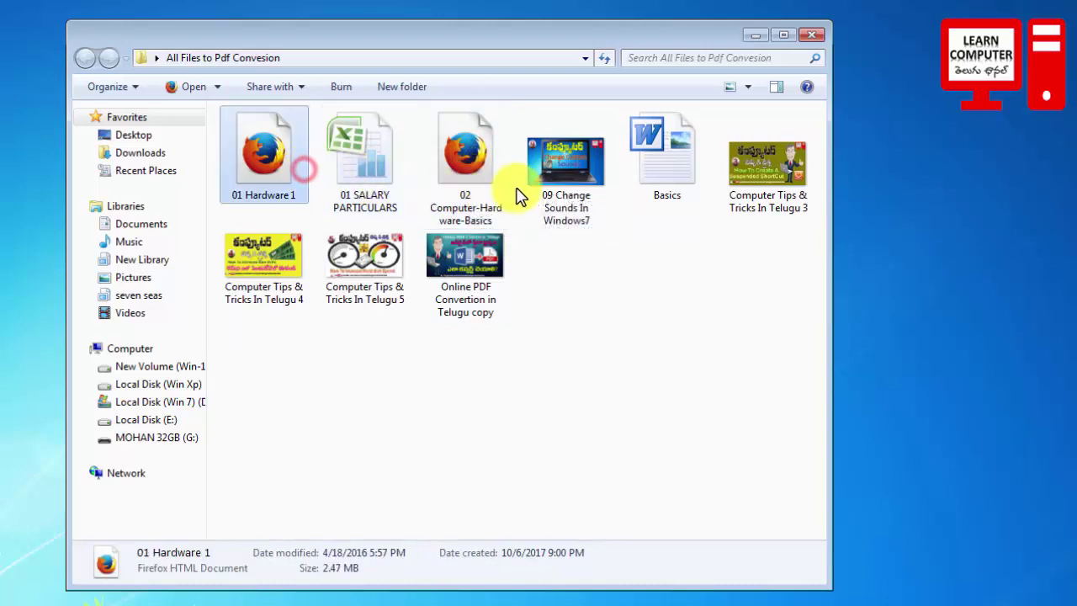
click(667, 183)
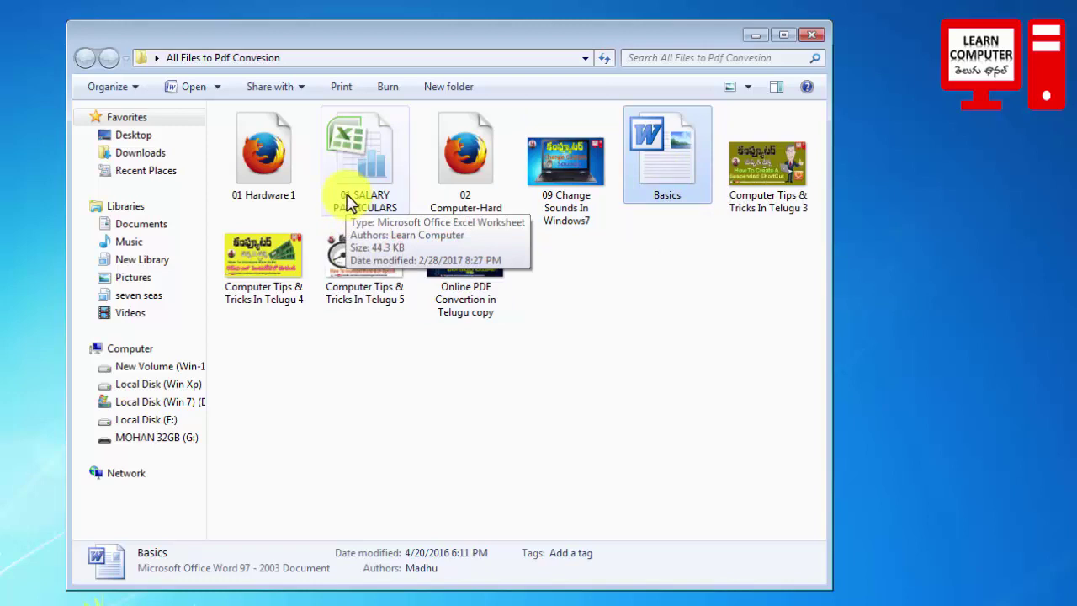
click(306, 264)
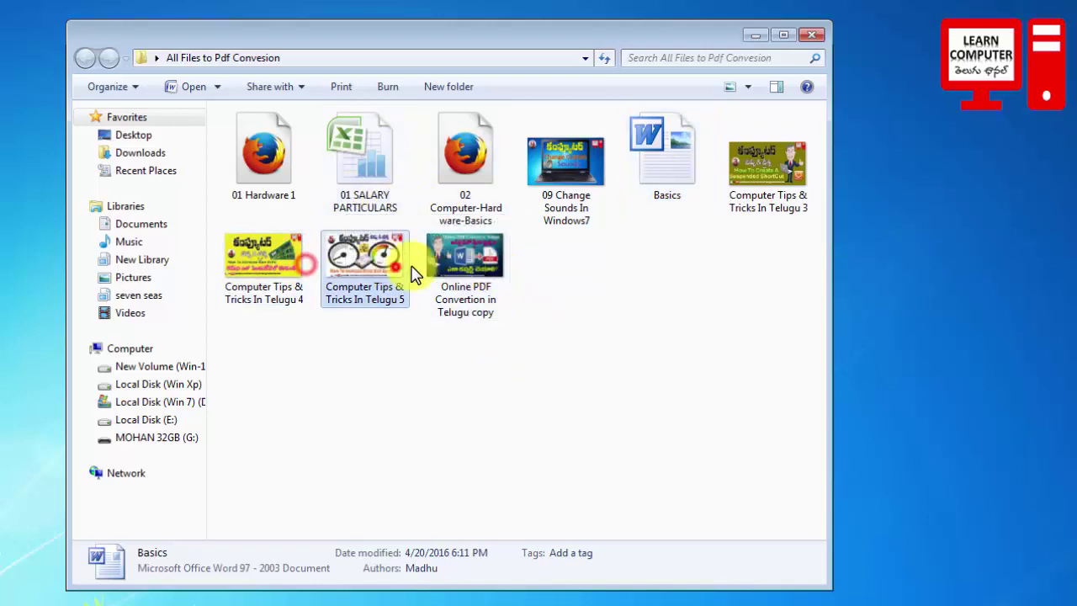
click(464, 257)
click(565, 164)
click(759, 163)
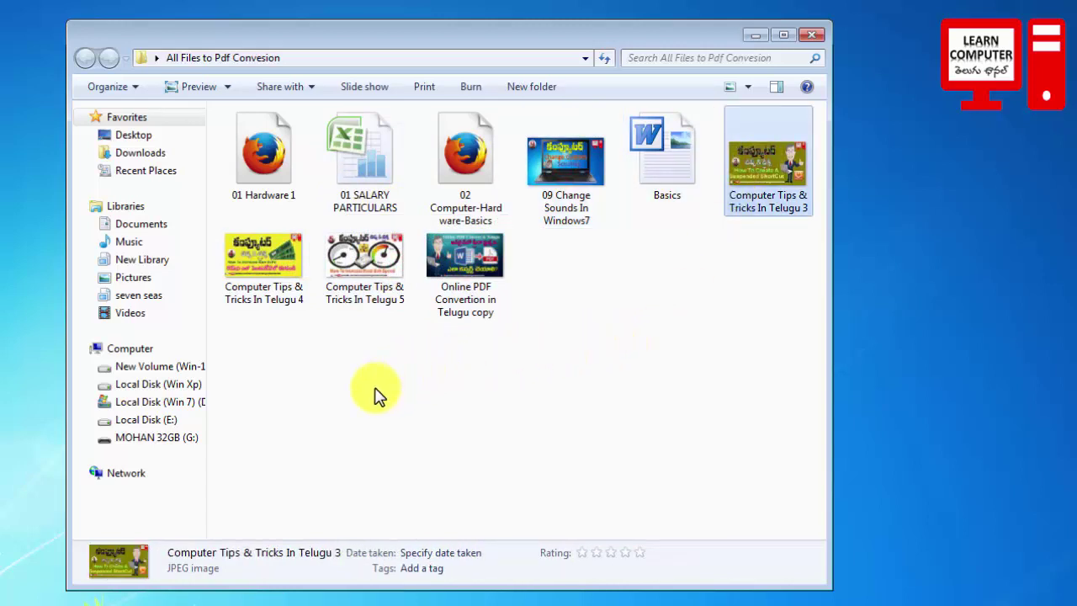
Sort the folder's files by Type.
right_click(407, 354)
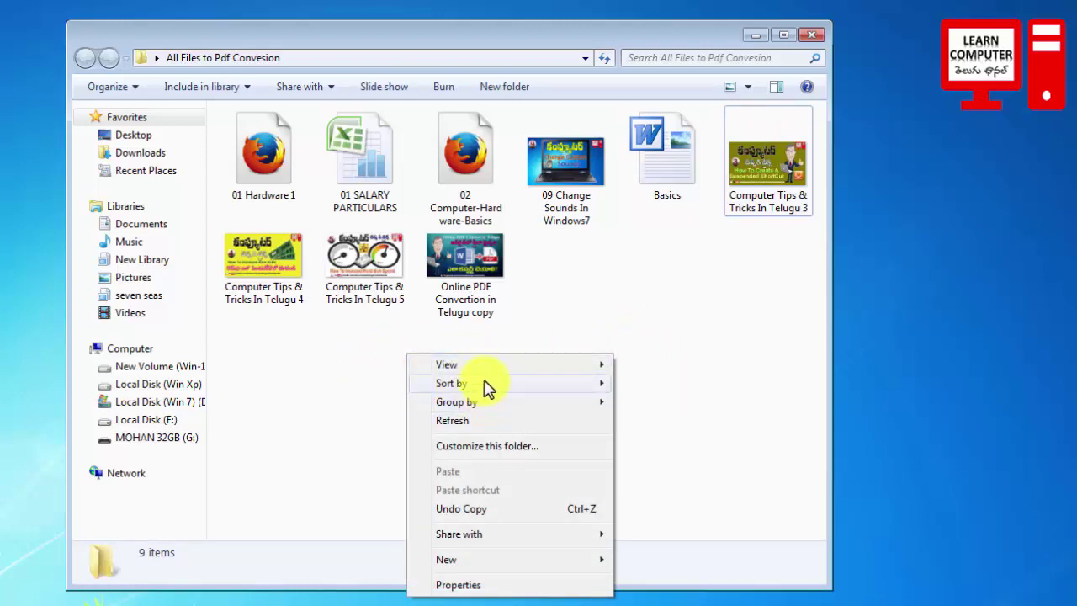
mouse_move(488, 387)
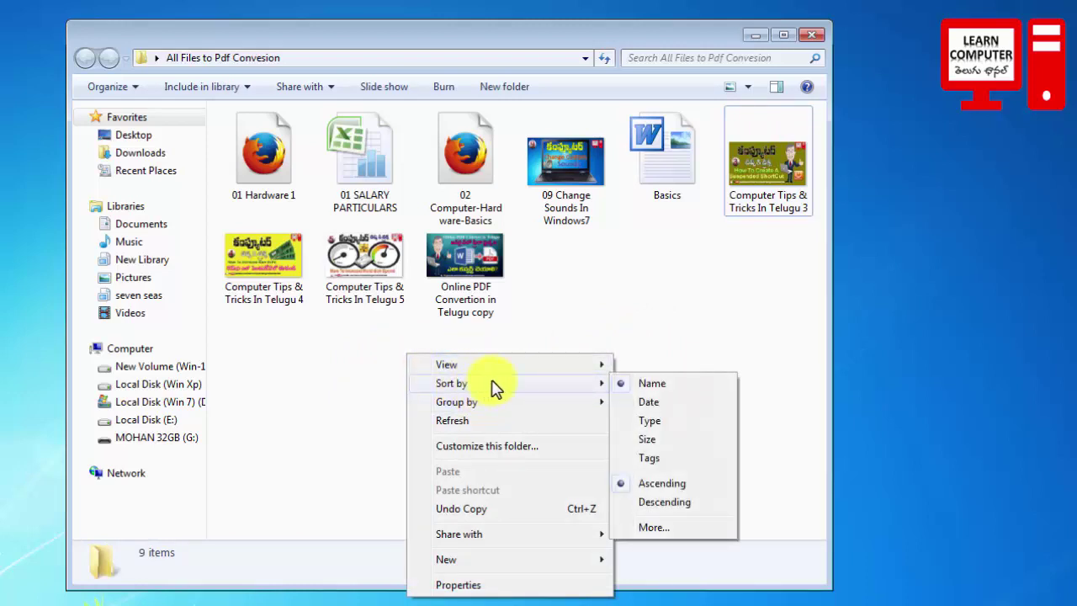
click(646, 420)
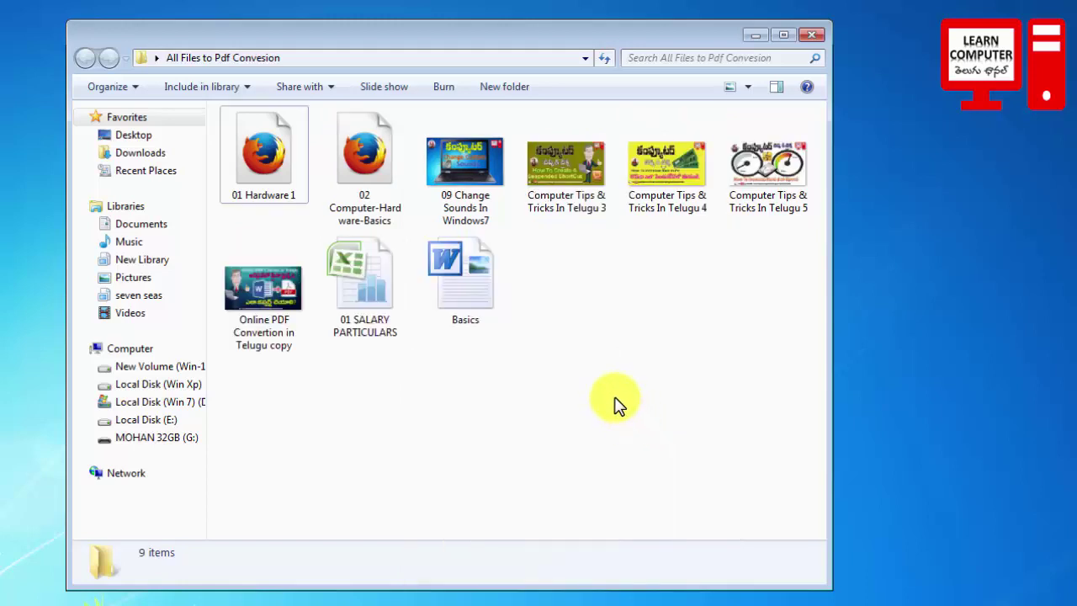
Highlight each of the five JPEG images in turn and reposition the folder window.
click(465, 206)
click(565, 169)
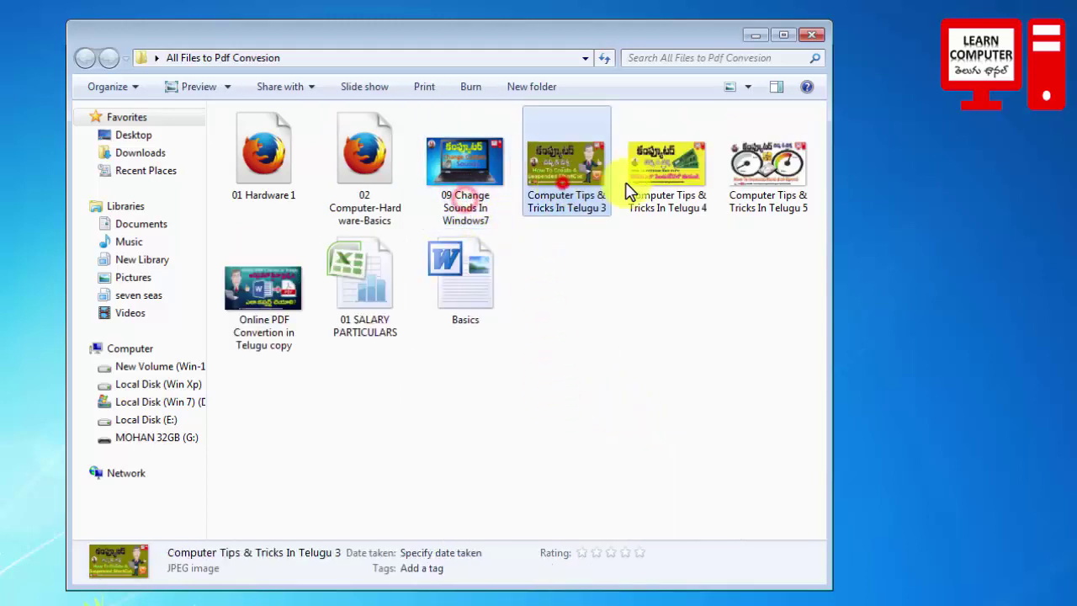
click(666, 168)
click(761, 172)
click(294, 299)
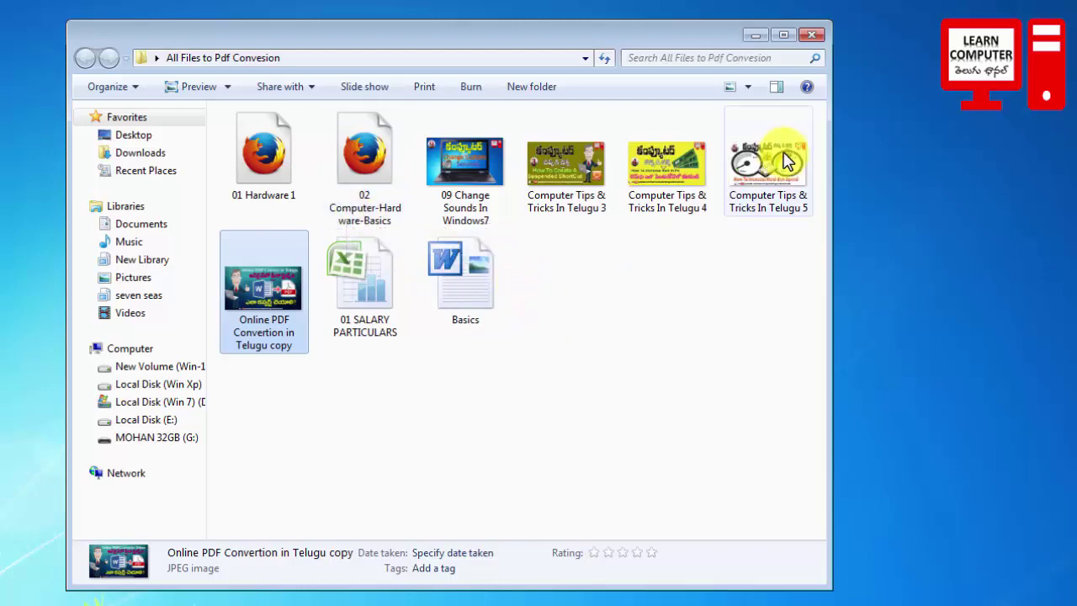
drag(717, 37, 767, 5)
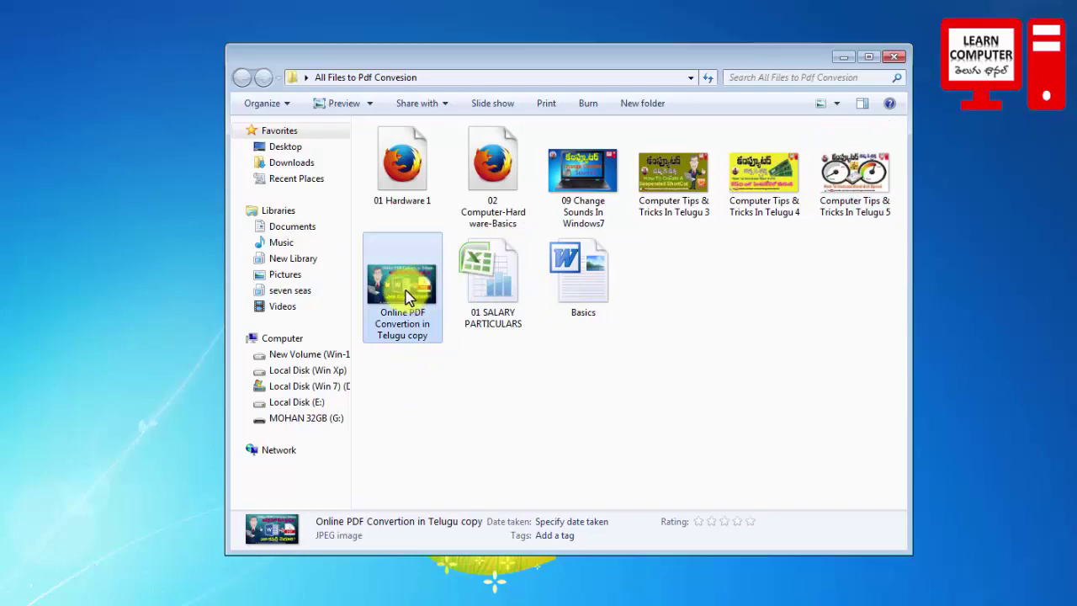
drag(424, 290, 333, 538)
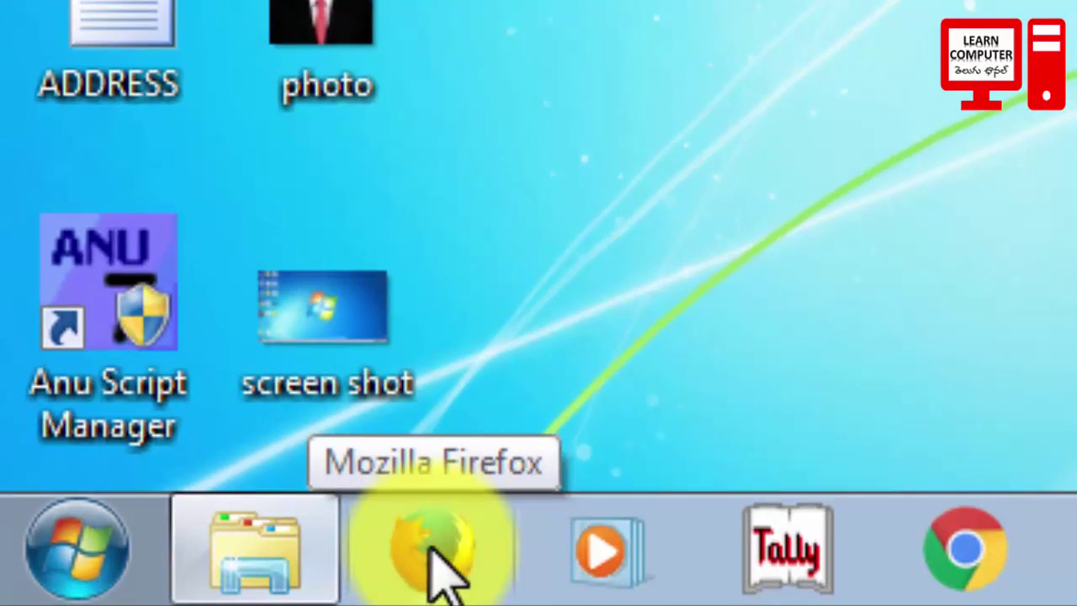
click(431, 555)
text(wwwww.smallpdf.com)
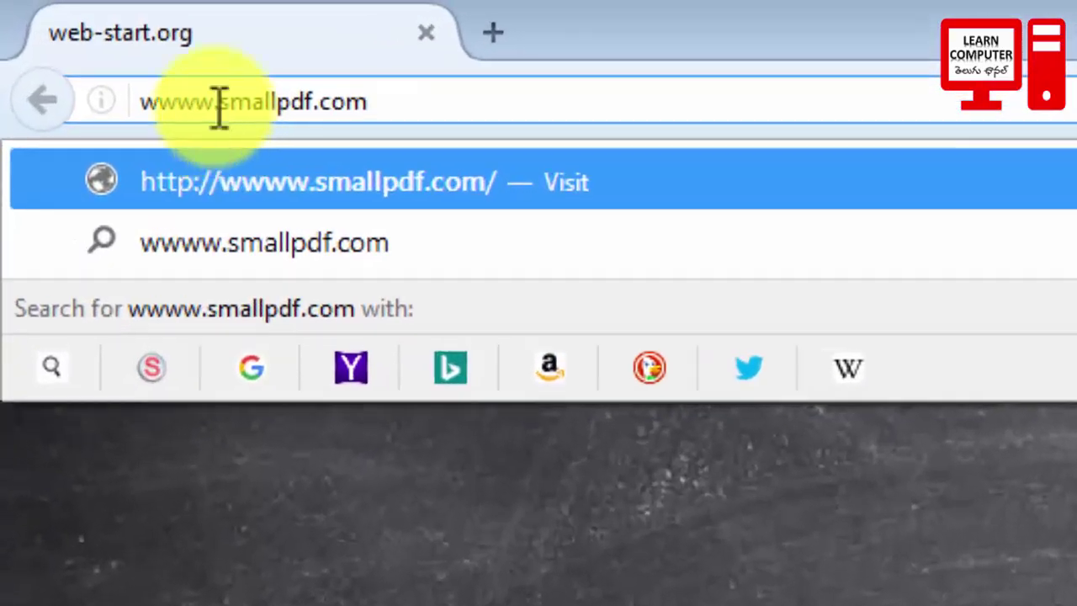
click(60, 28)
key(BackSpace)
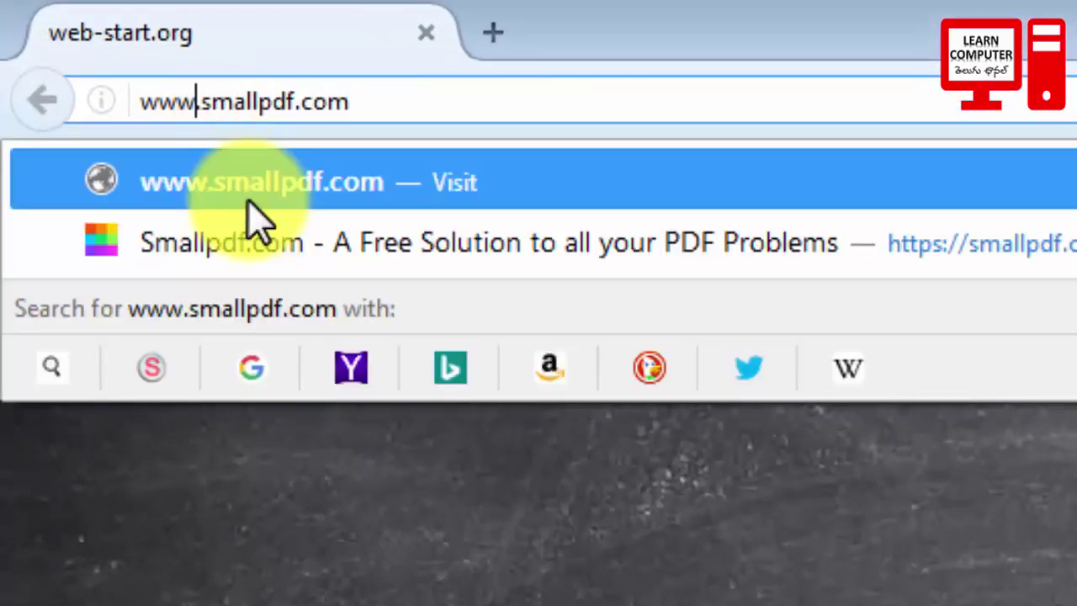
click(393, 105)
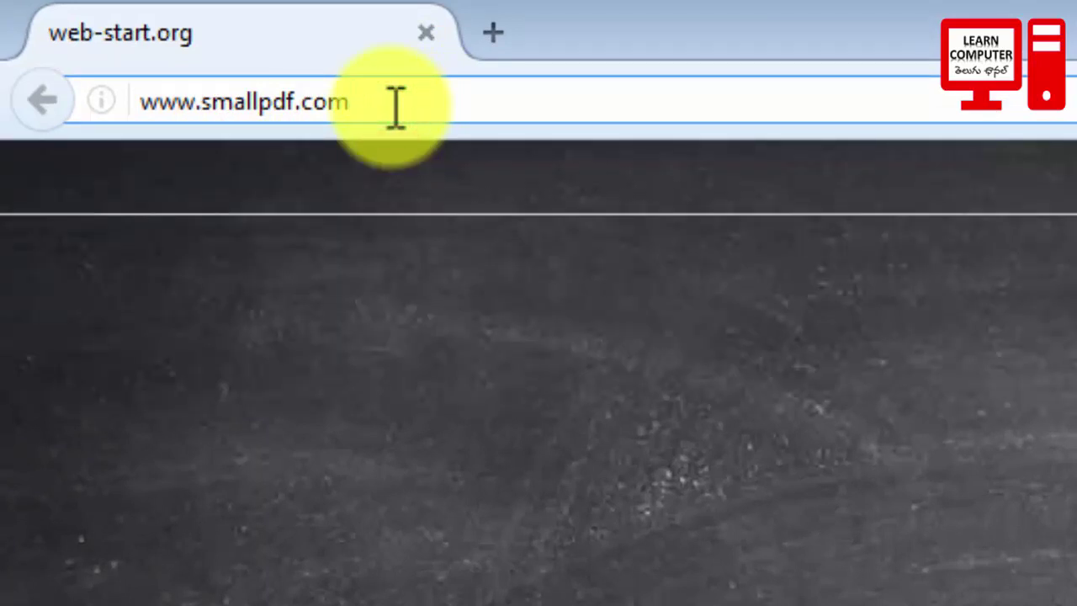
key(Return)
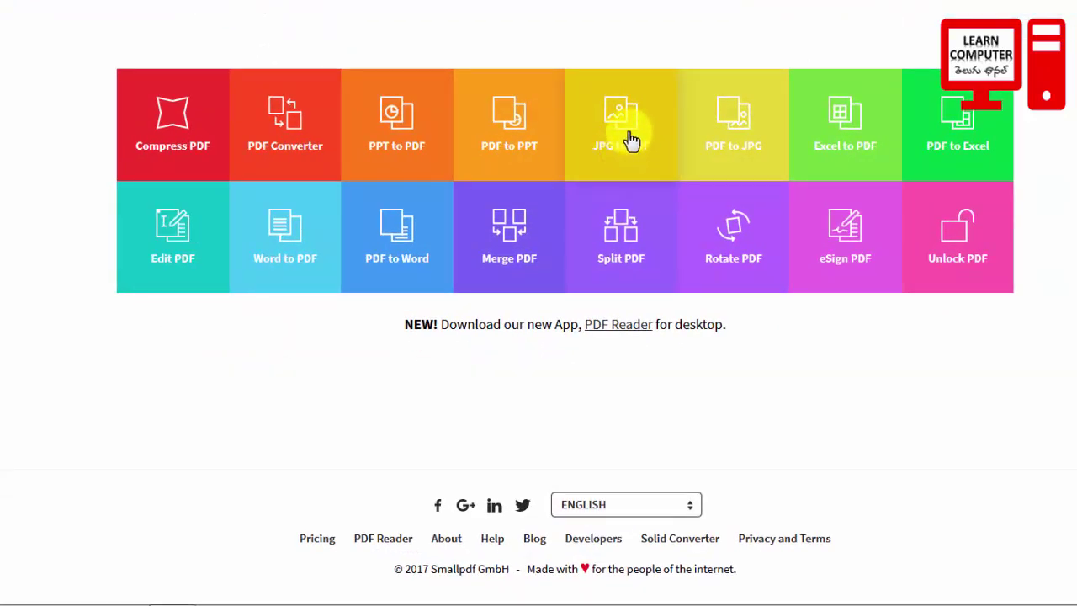
Open Smallpdf's JPG to PDF tool and bring up the file upload window.
click(630, 139)
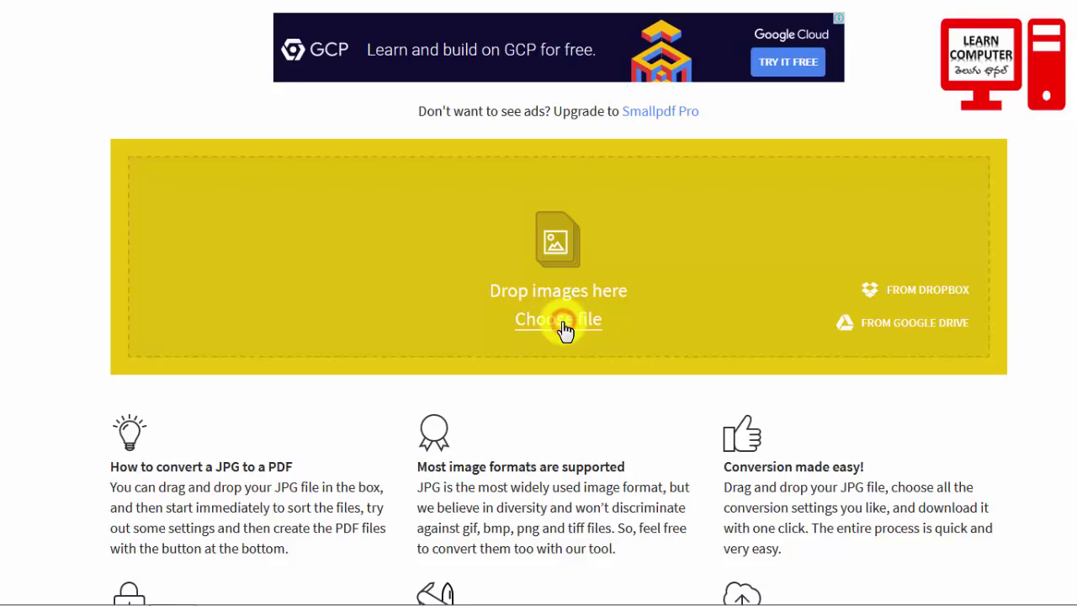
click(562, 323)
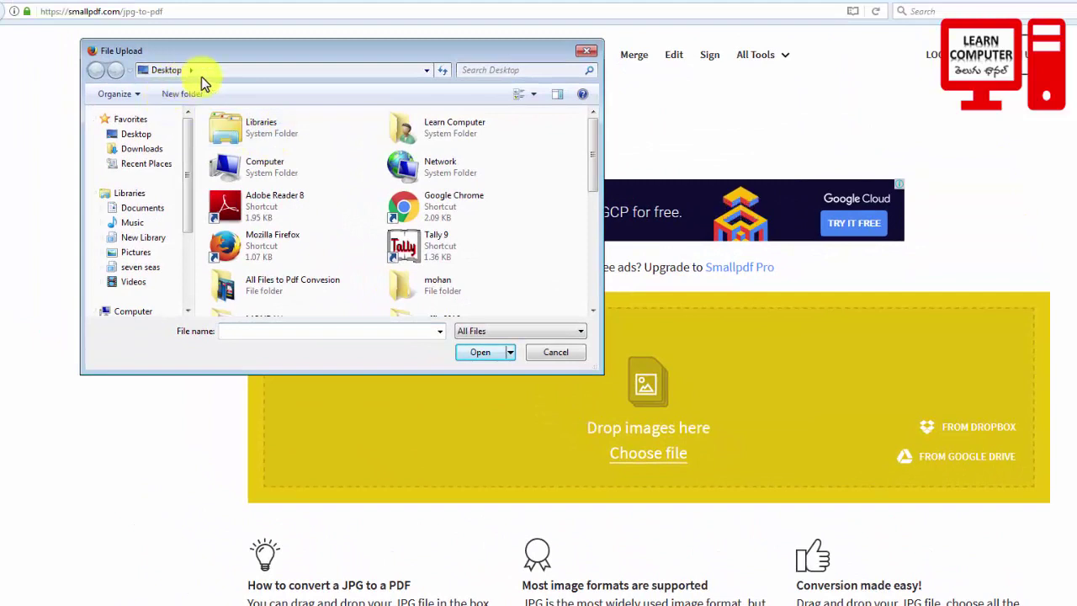
Browse to the Desktop's All Files to Pdf Convesion folder in the upload dialog.
click(333, 70)
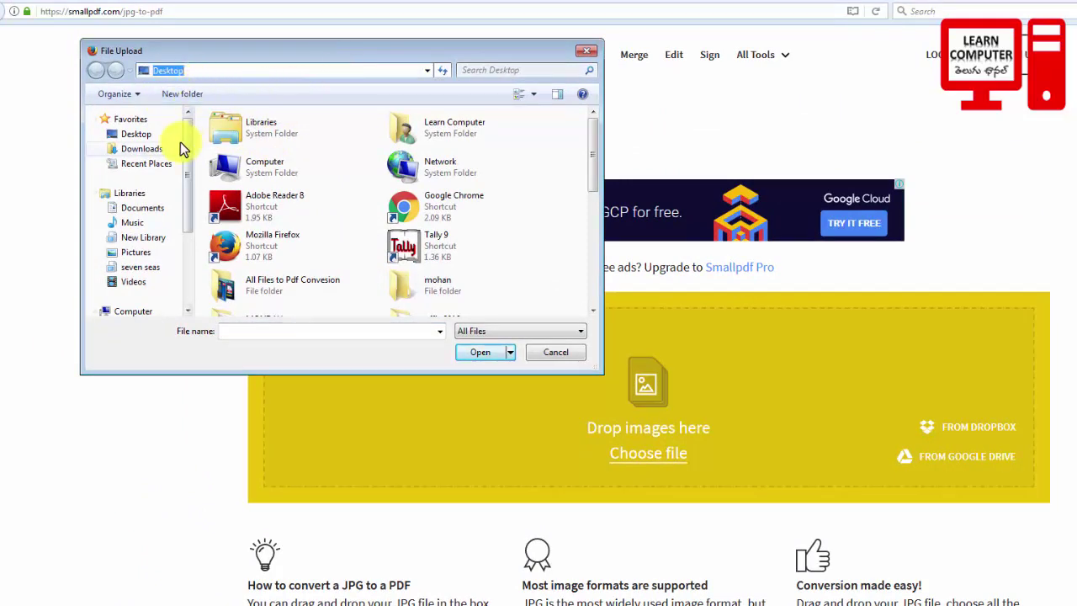
drag(185, 147, 185, 155)
click(144, 189)
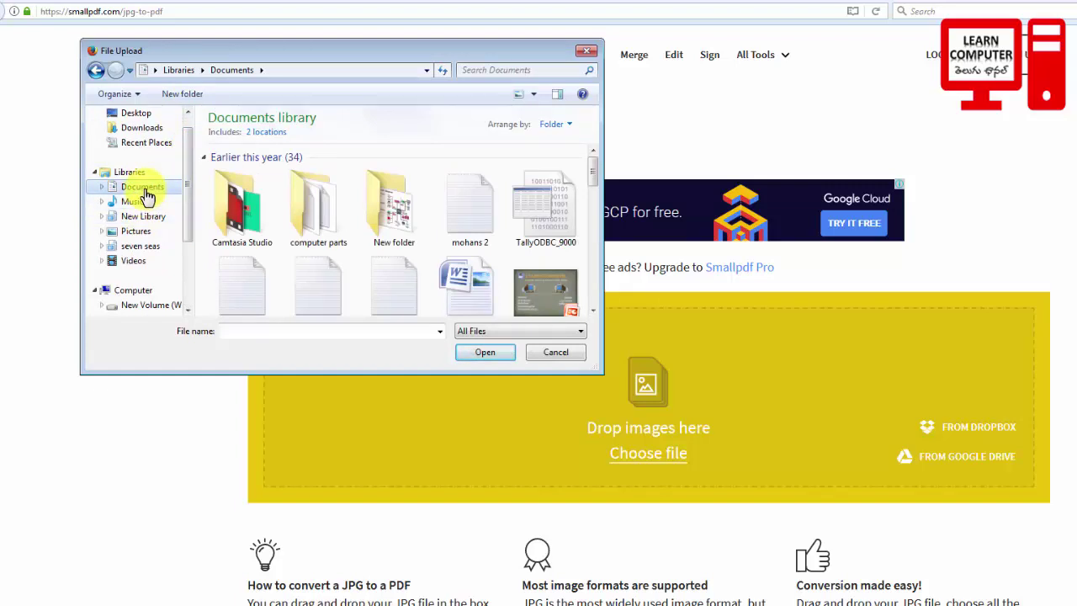
drag(185, 192, 187, 229)
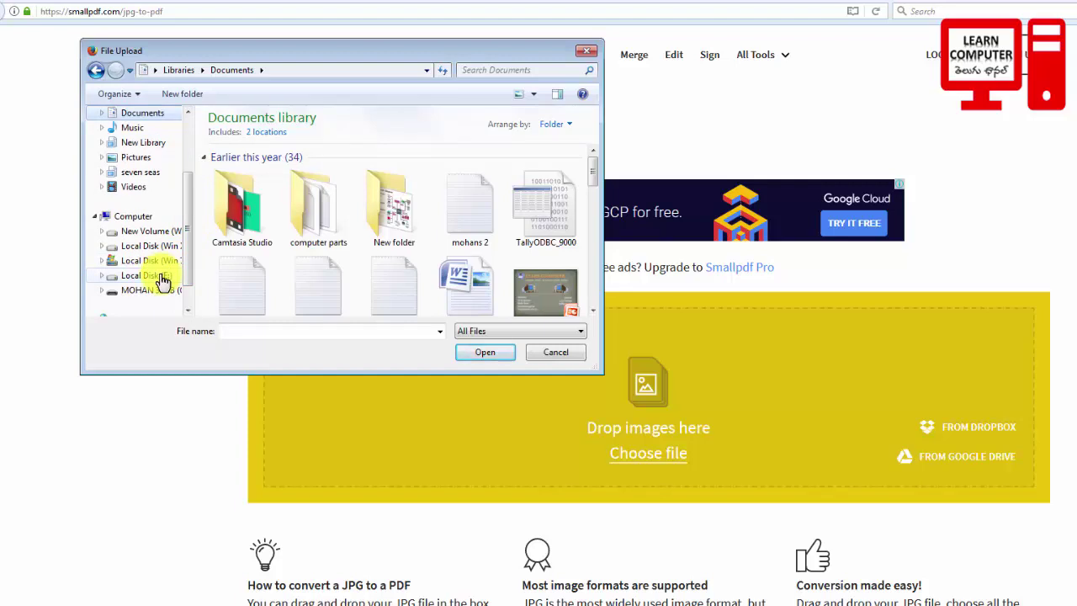
scroll(169, 243, up, 2)
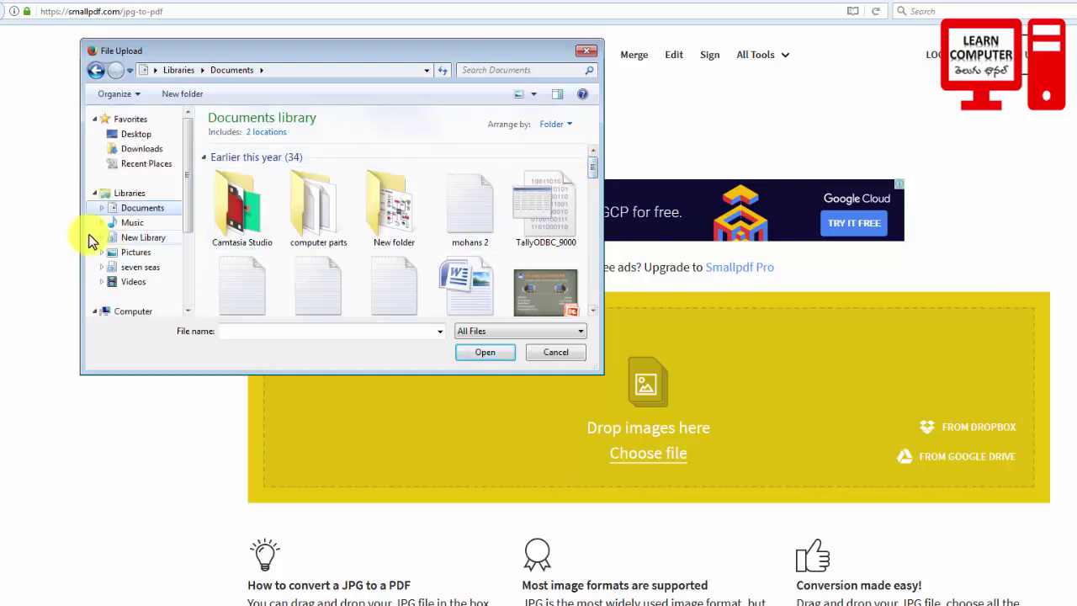
click(135, 133)
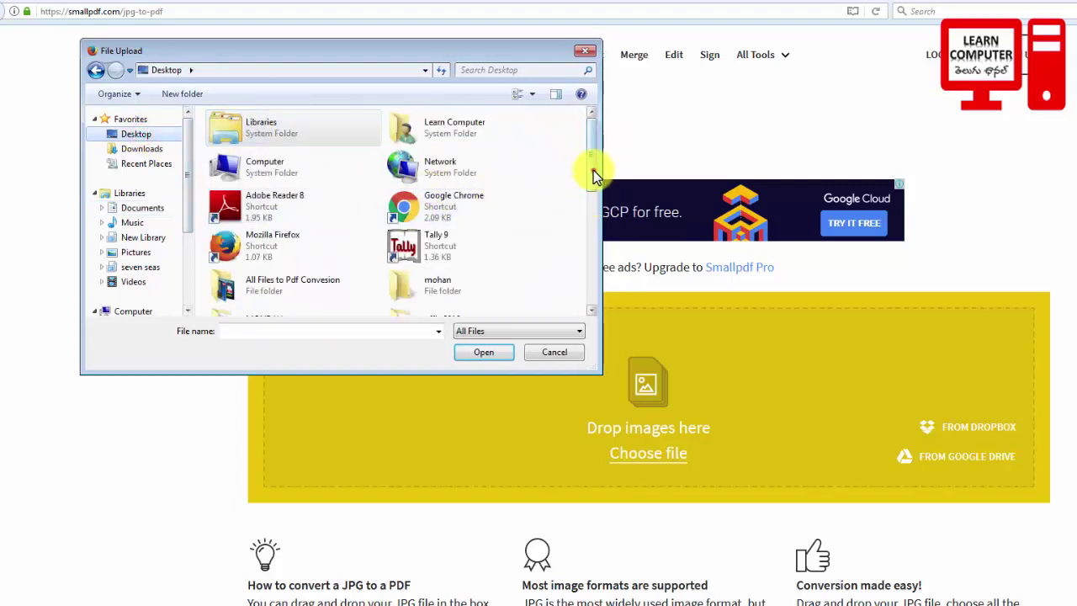
drag(592, 171, 593, 217)
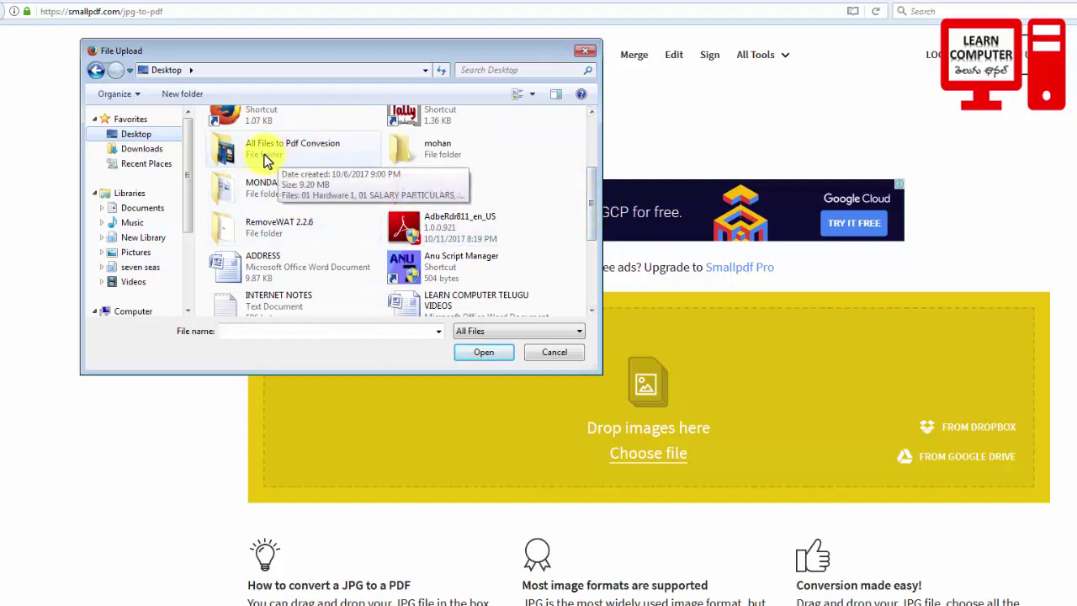
click(263, 153)
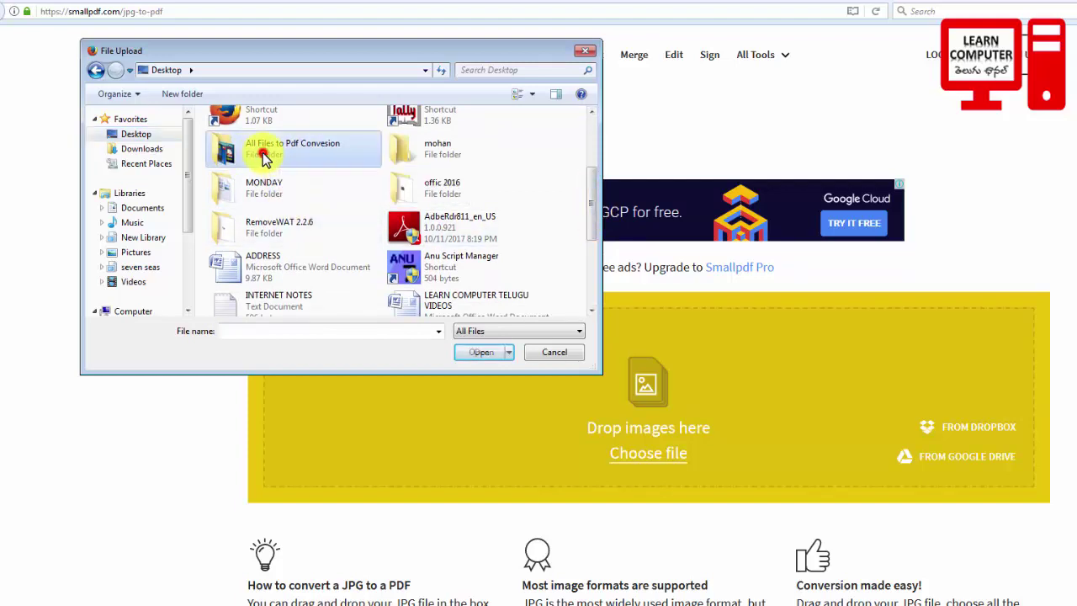
click(483, 353)
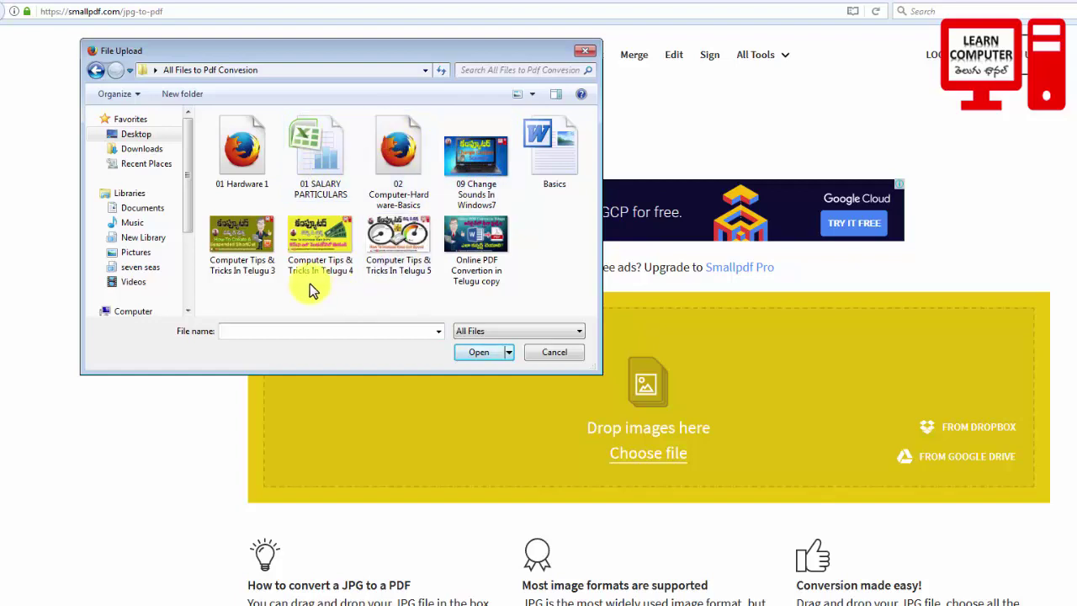
Cycle the file view through List, Small and Medium icons, settling on Large Icons.
click(532, 94)
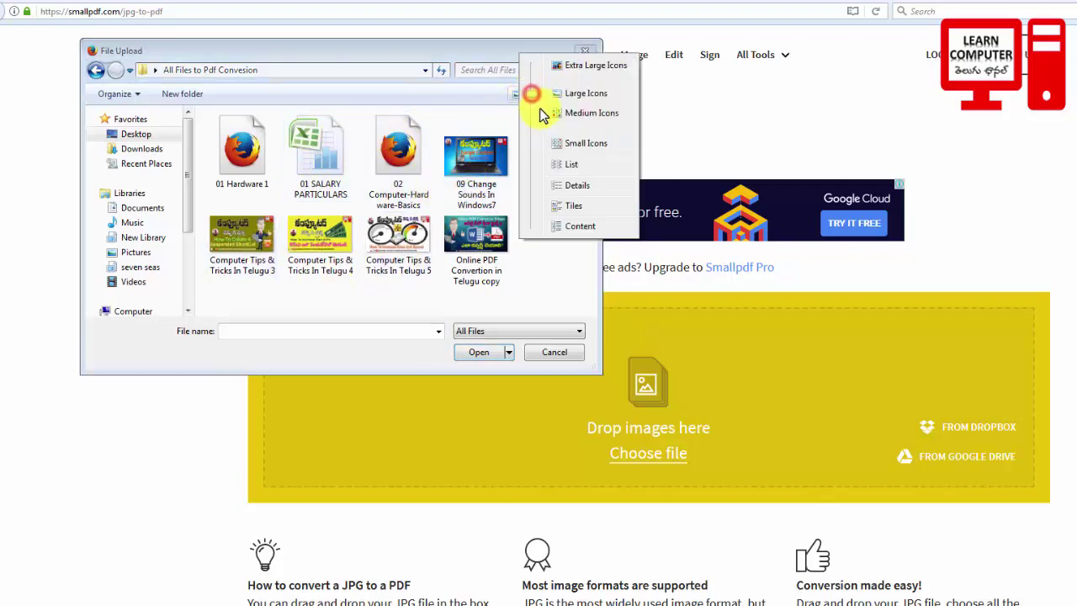
click(555, 161)
click(536, 93)
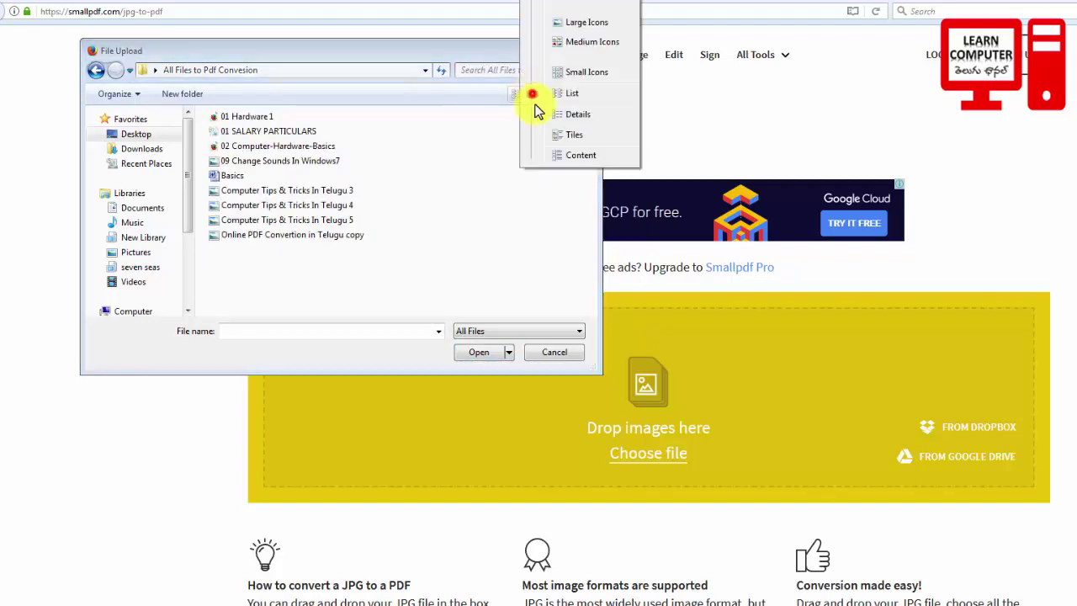
click(550, 71)
click(531, 94)
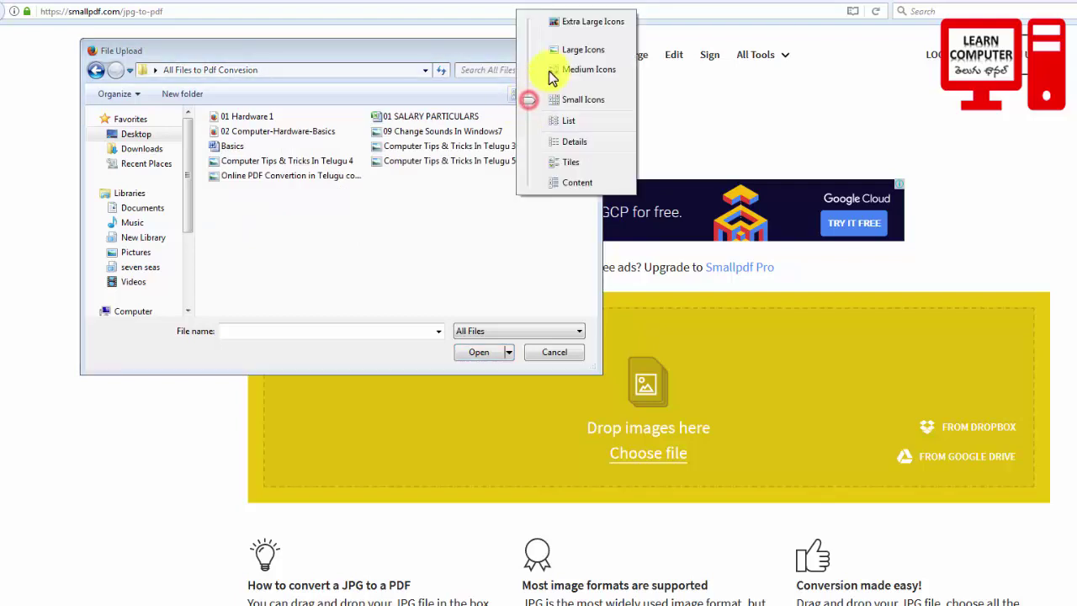
click(557, 67)
click(531, 94)
click(561, 83)
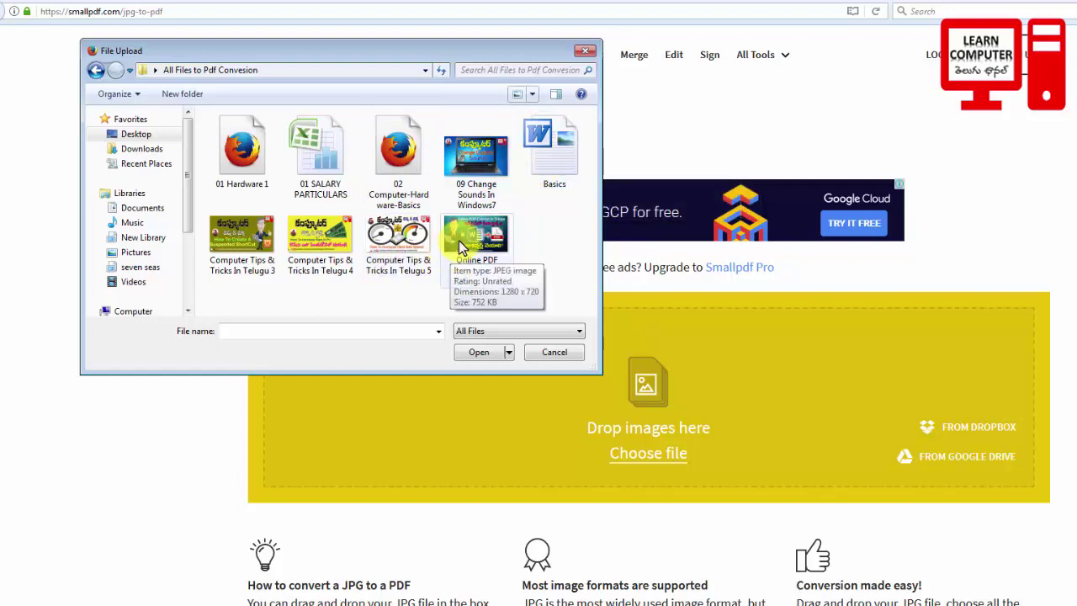
Select the five JPG images: 09 Change Sounds, Online PDF Convertion and three Computer Tips & Tricks.
click(482, 173)
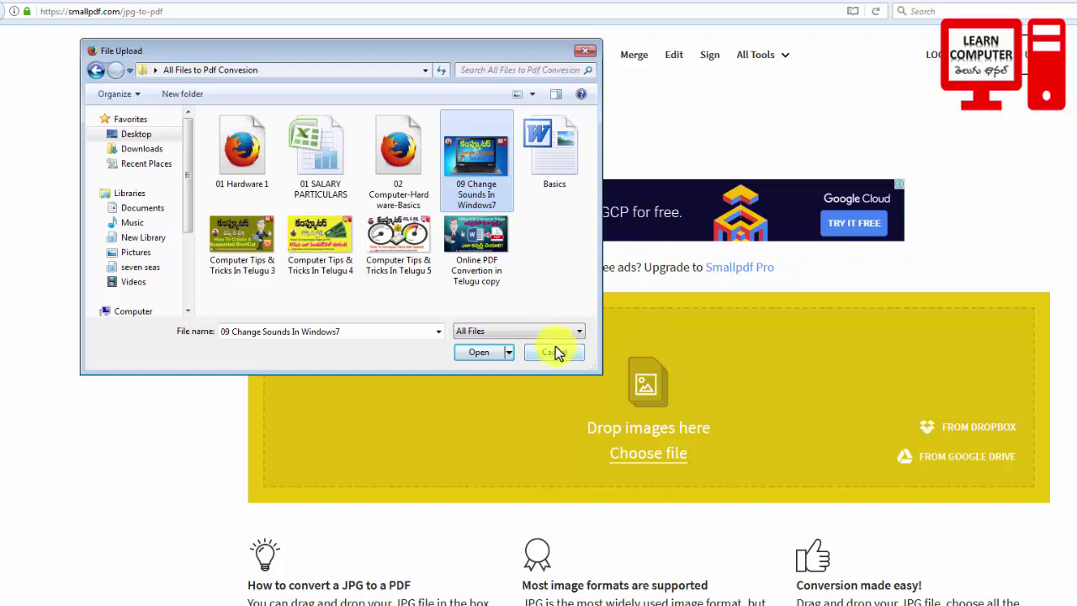
ctrl+click(478, 244)
ctrl+click(397, 240)
ctrl+click(319, 239)
ctrl+click(241, 239)
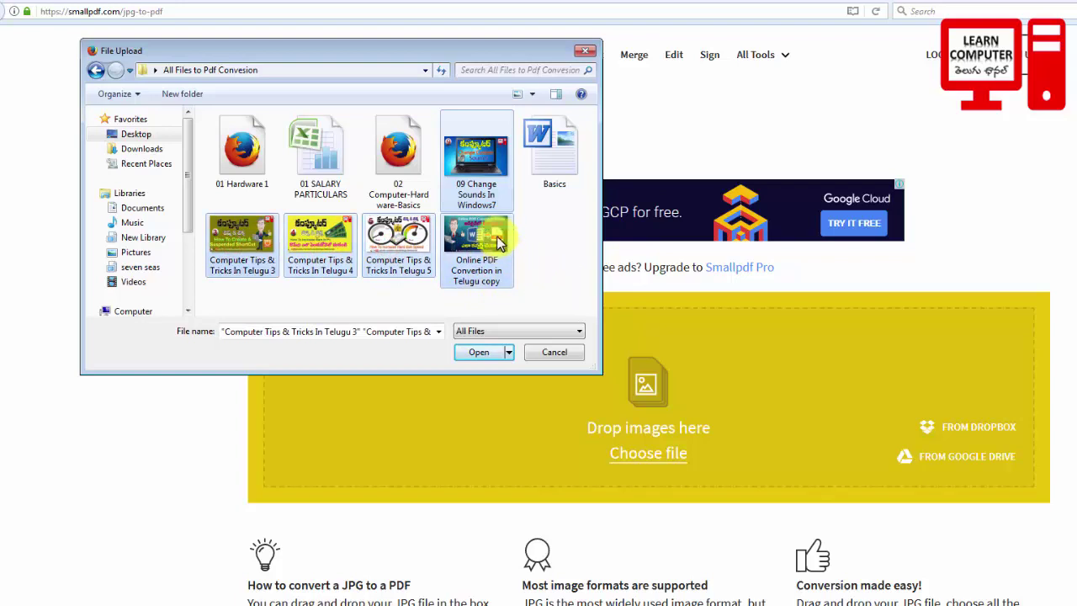
Upload the five chosen images and keep the page size at A4.
click(481, 353)
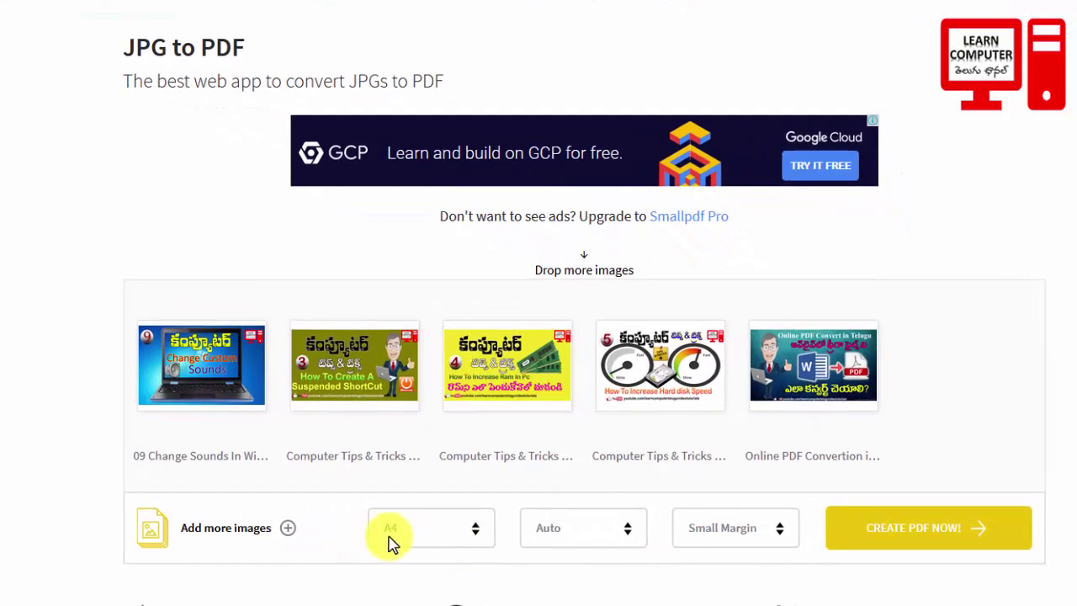
click(476, 539)
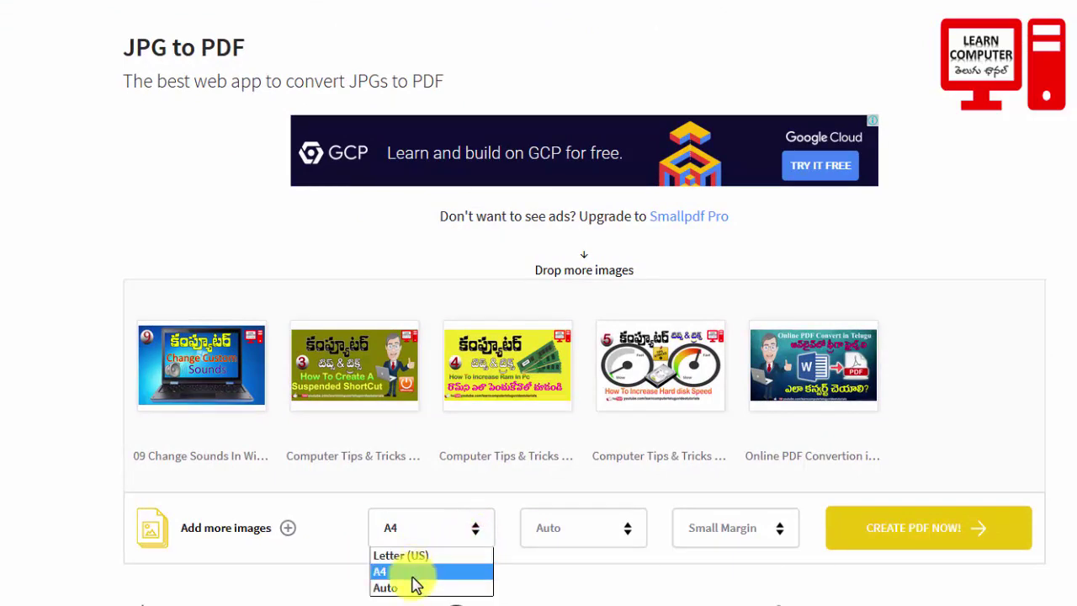
click(414, 573)
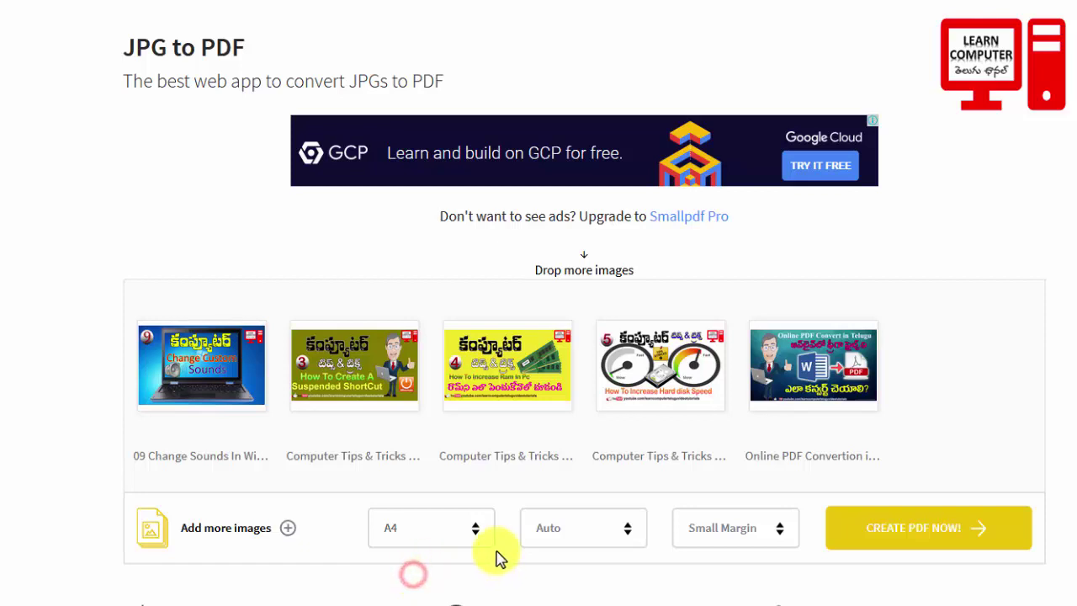
Toggle page orientation between Portrait and Landscape, ending on Portrait.
click(605, 539)
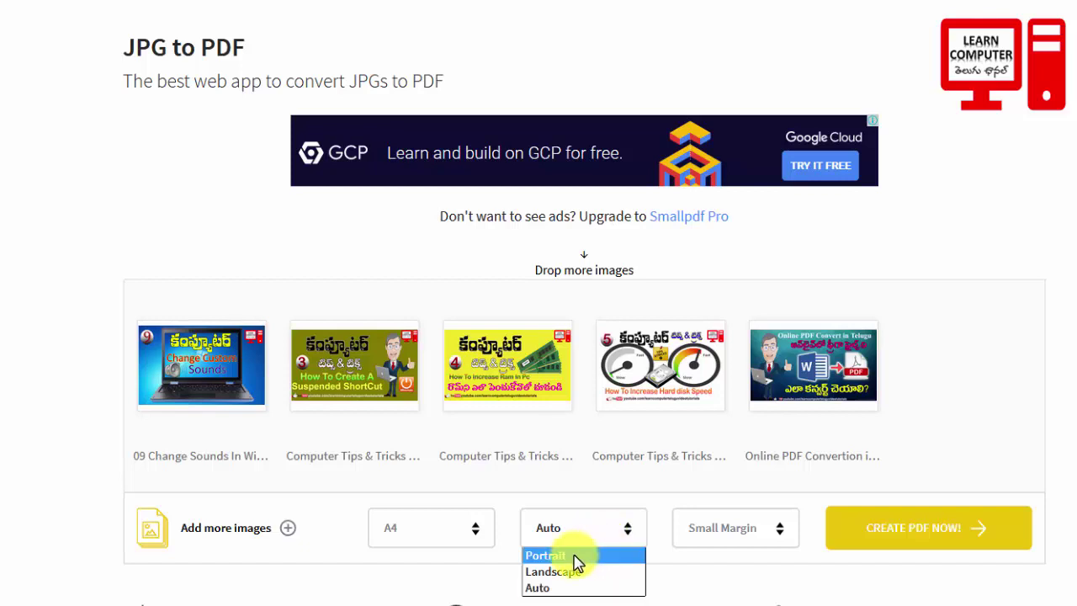
click(575, 558)
click(621, 528)
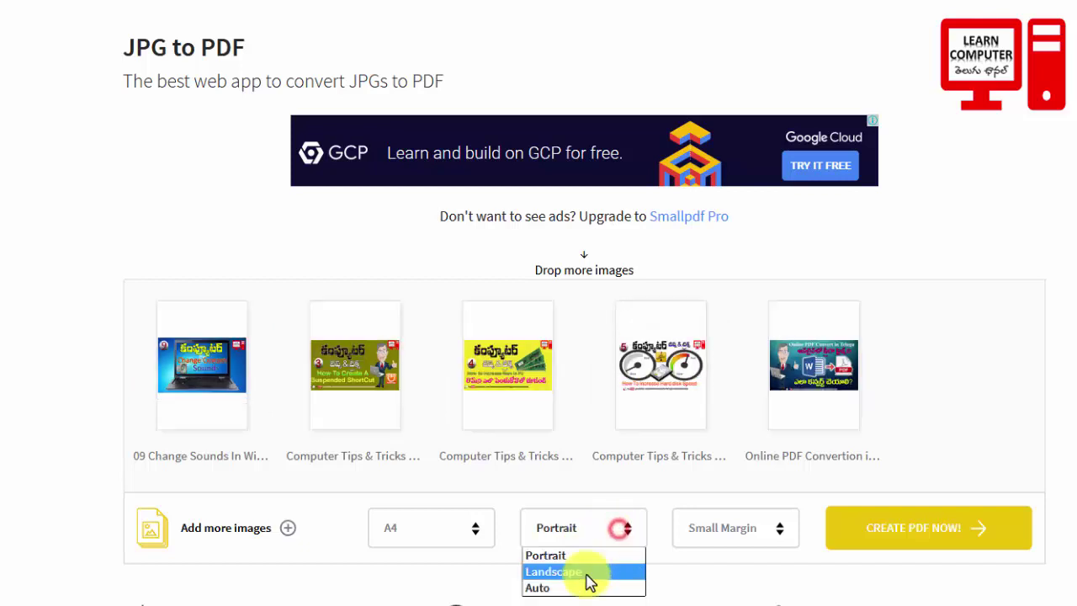
click(586, 575)
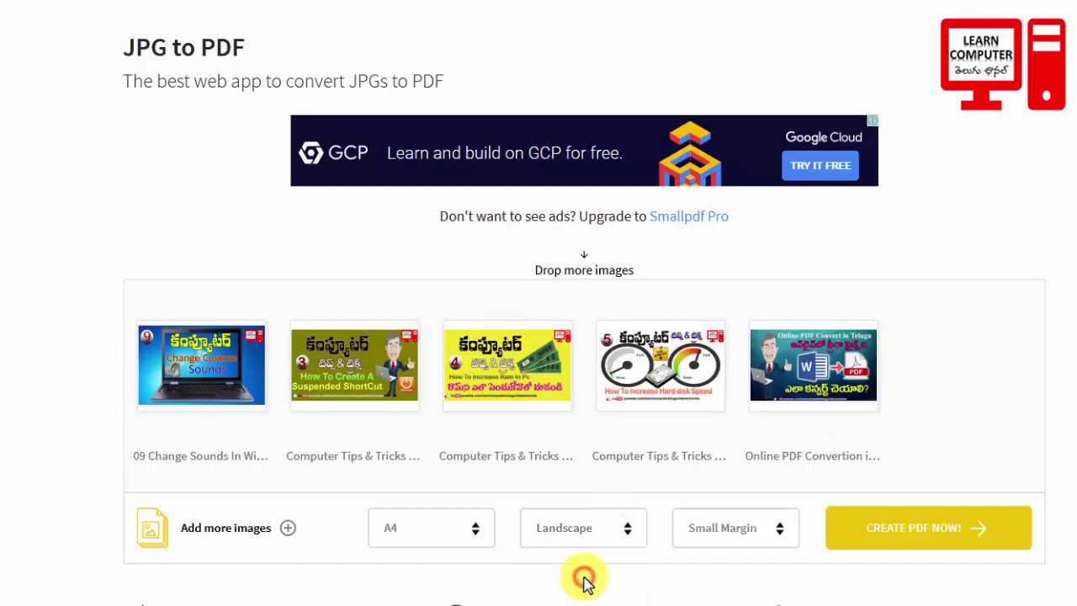
click(635, 531)
click(553, 557)
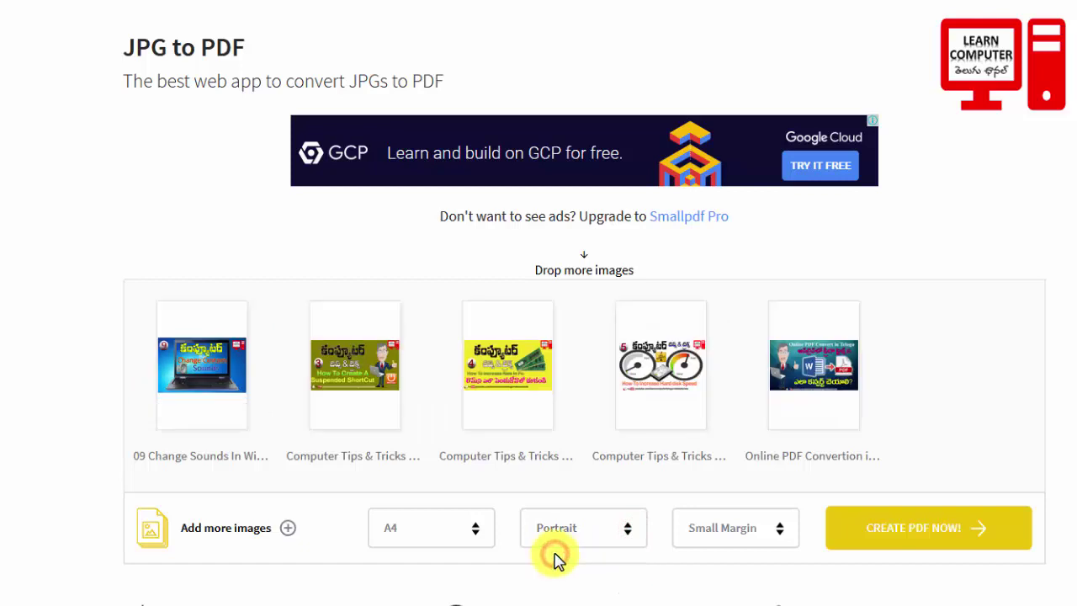
click(624, 531)
click(562, 574)
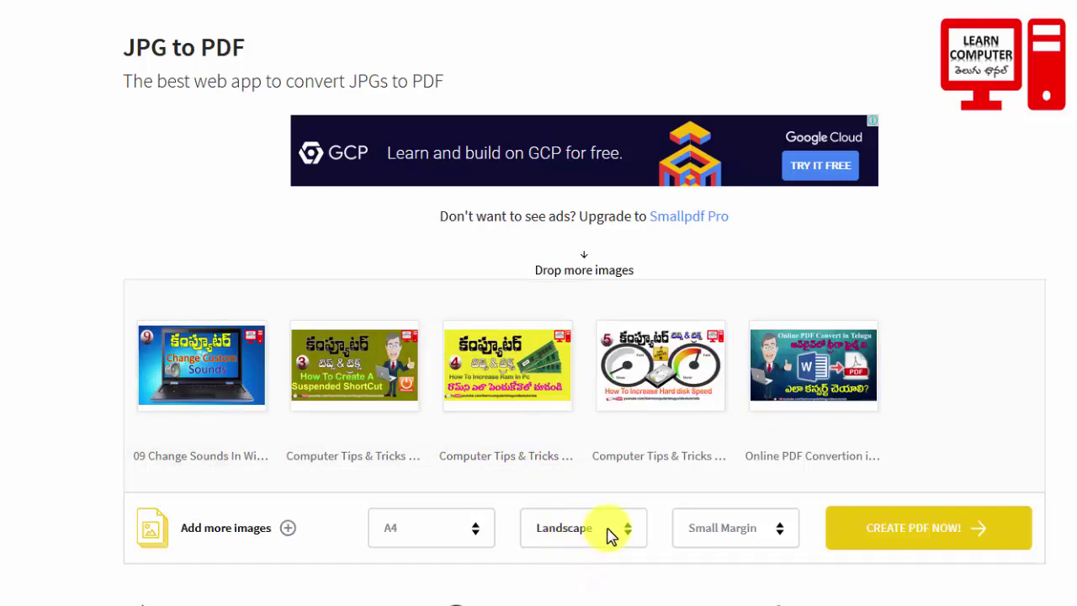
key(Up)
Keep the page margin at Small Margin.
click(770, 530)
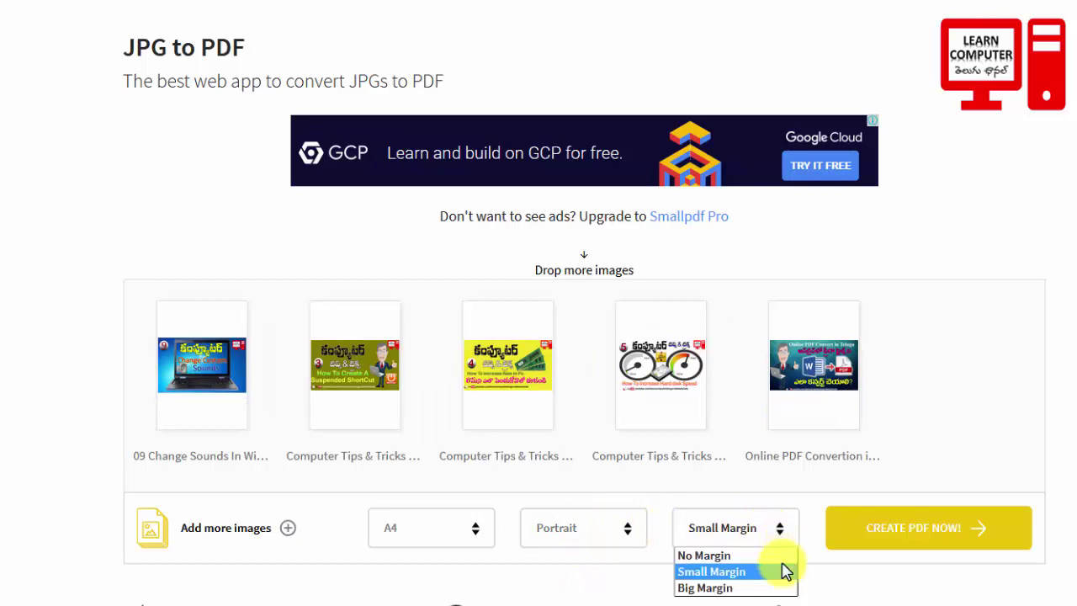
mouse_move(788, 461)
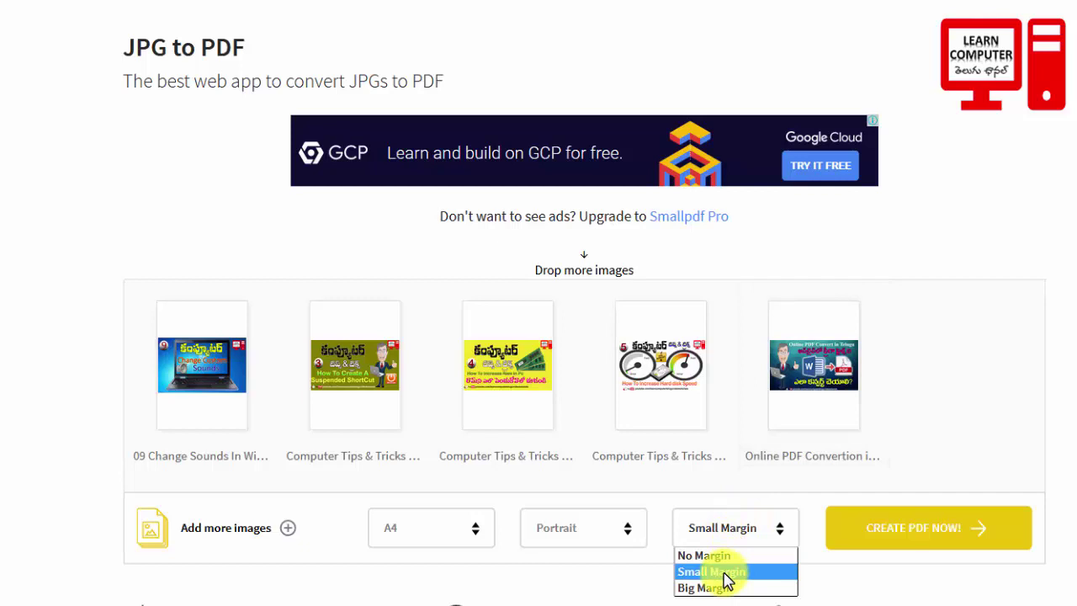
click(727, 572)
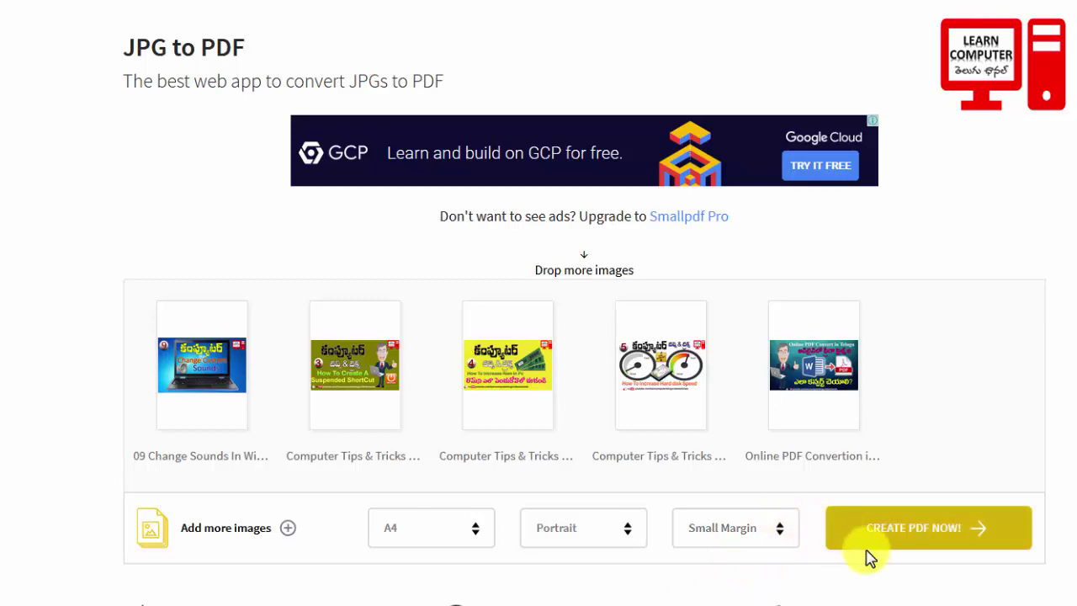
Switch the pages to Landscape orientation and create the PDF from the five images.
click(902, 558)
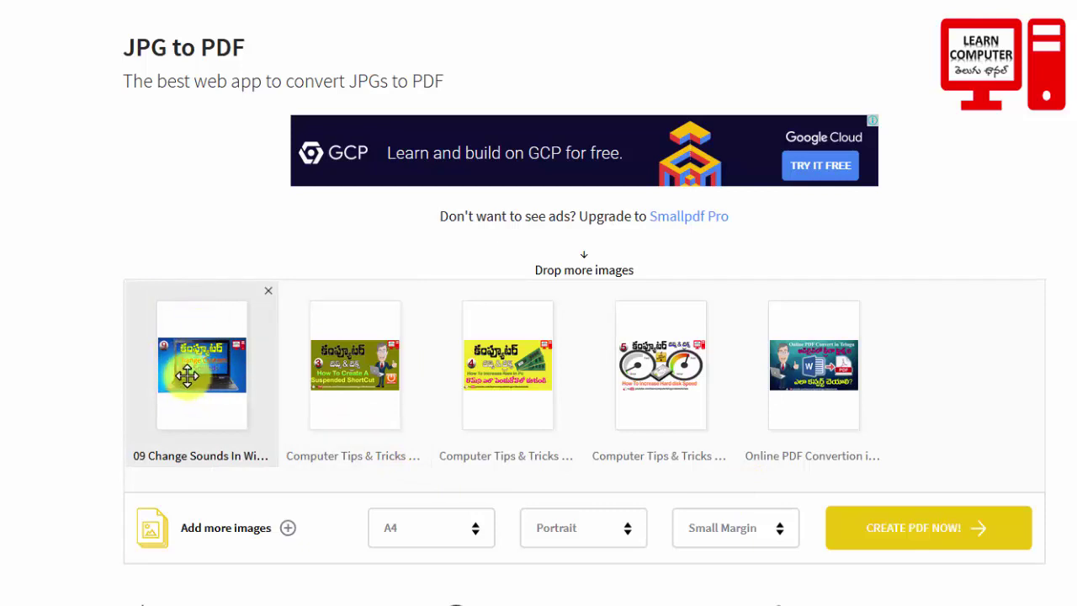
click(566, 530)
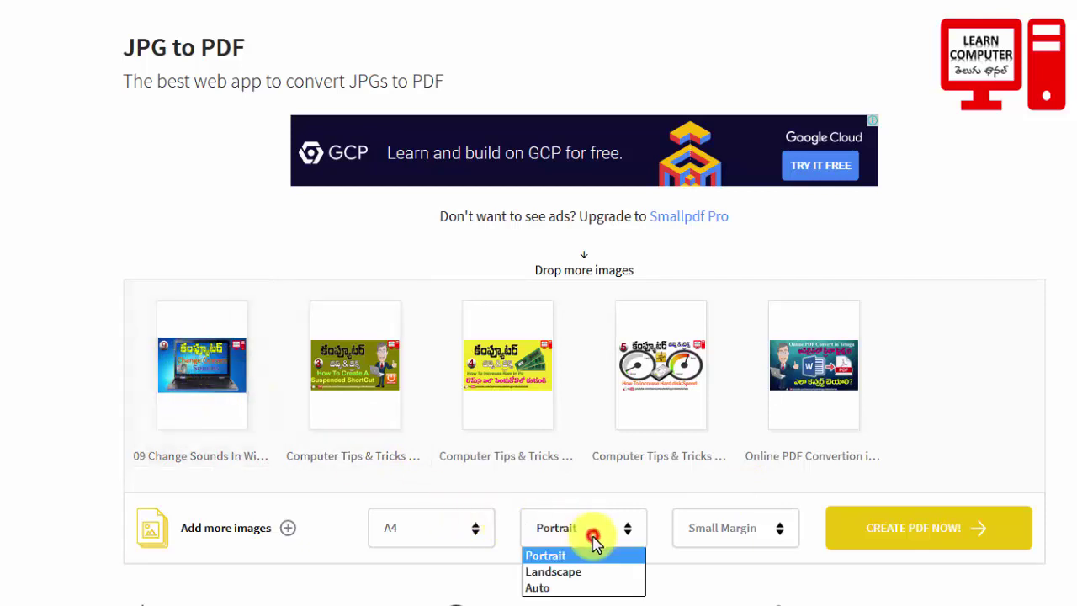
click(562, 575)
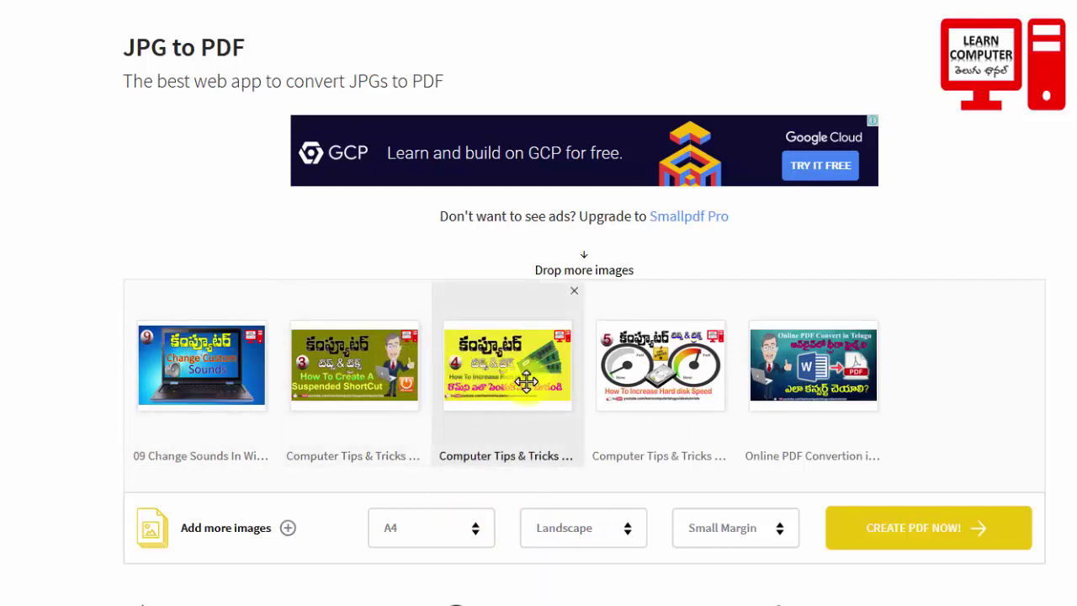
click(898, 542)
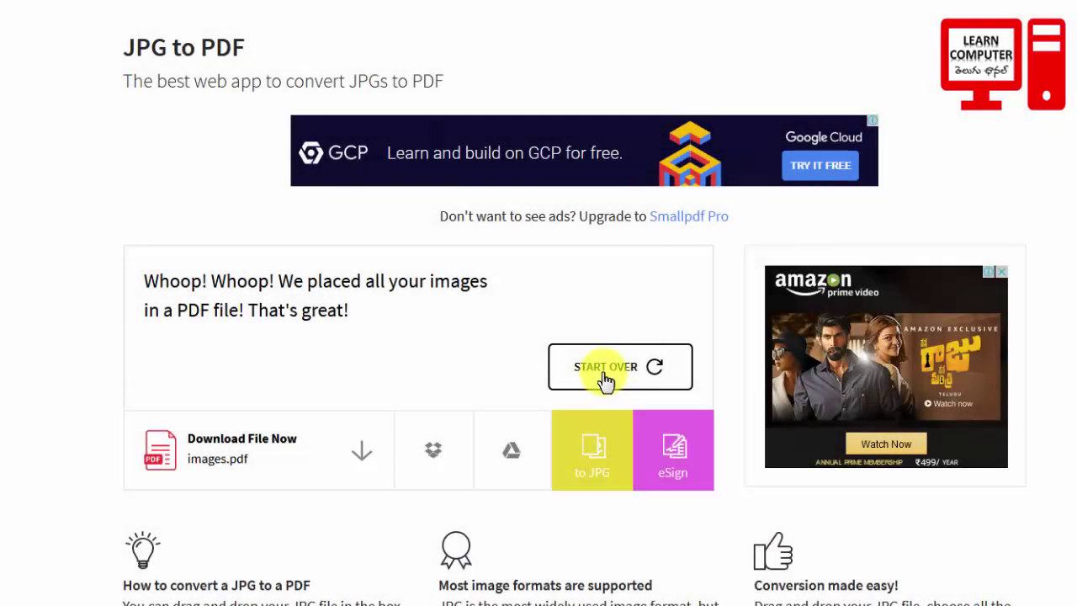
Download the finished images.pdf (852 KB) from Smallpdf.
click(246, 449)
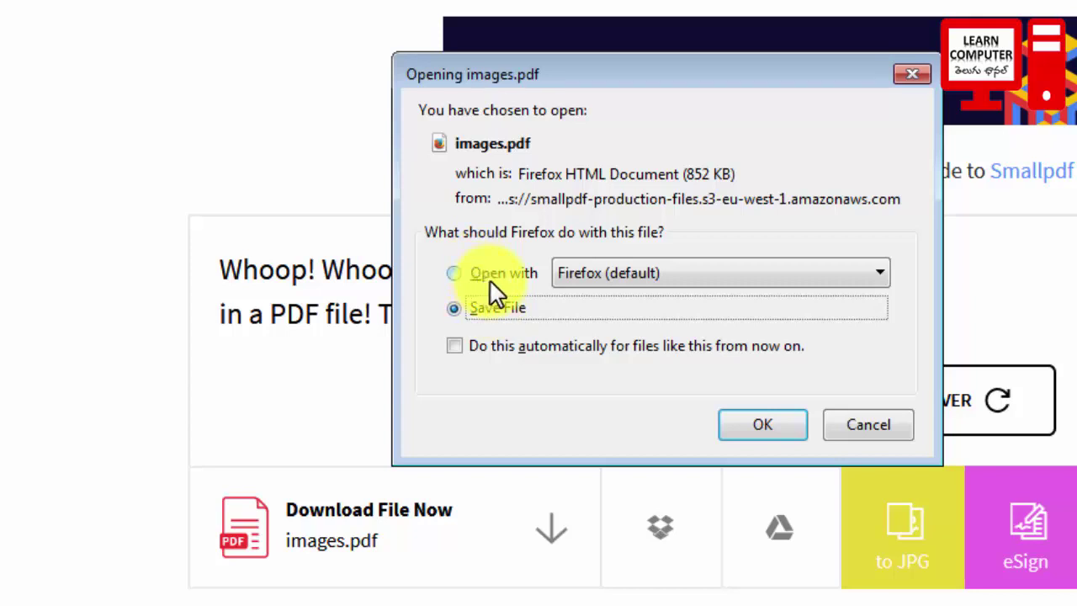
Save images.pdf to disk instead of opening it, then view the Firefox downloads list.
click(639, 275)
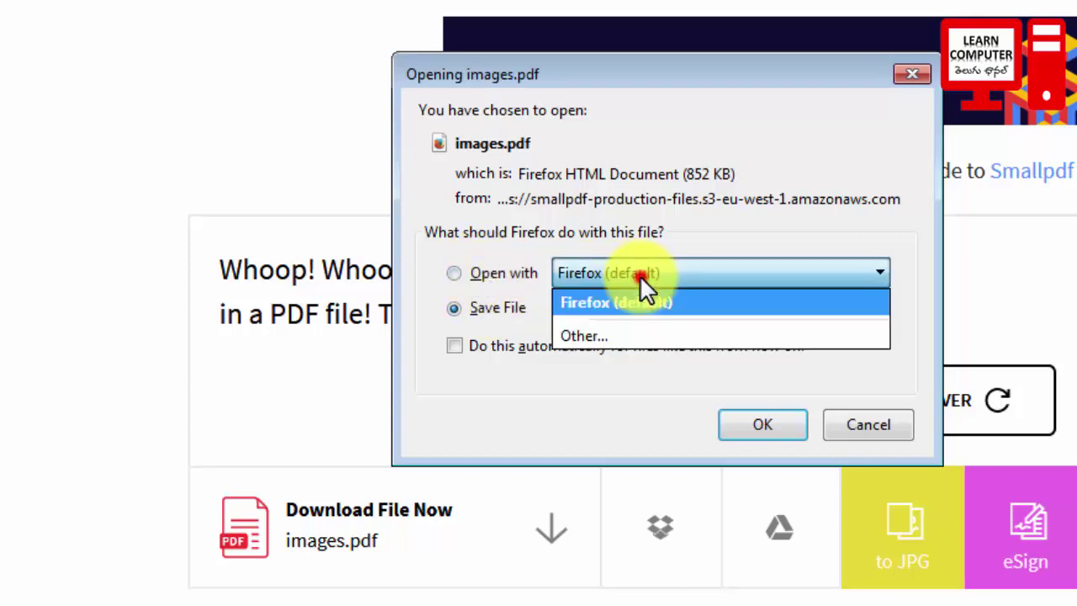
click(458, 307)
click(755, 425)
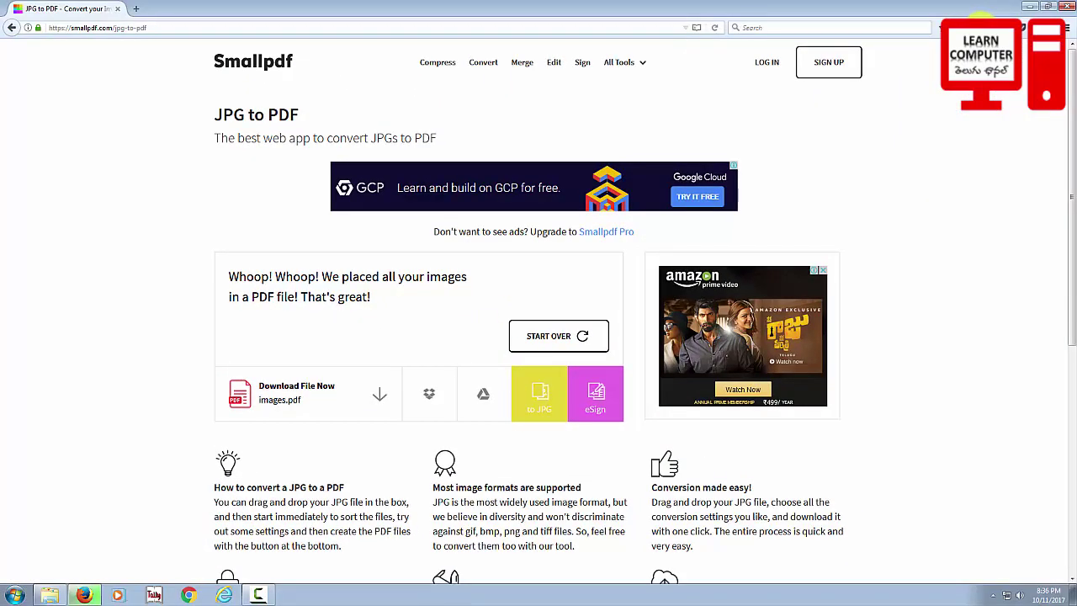
click(979, 18)
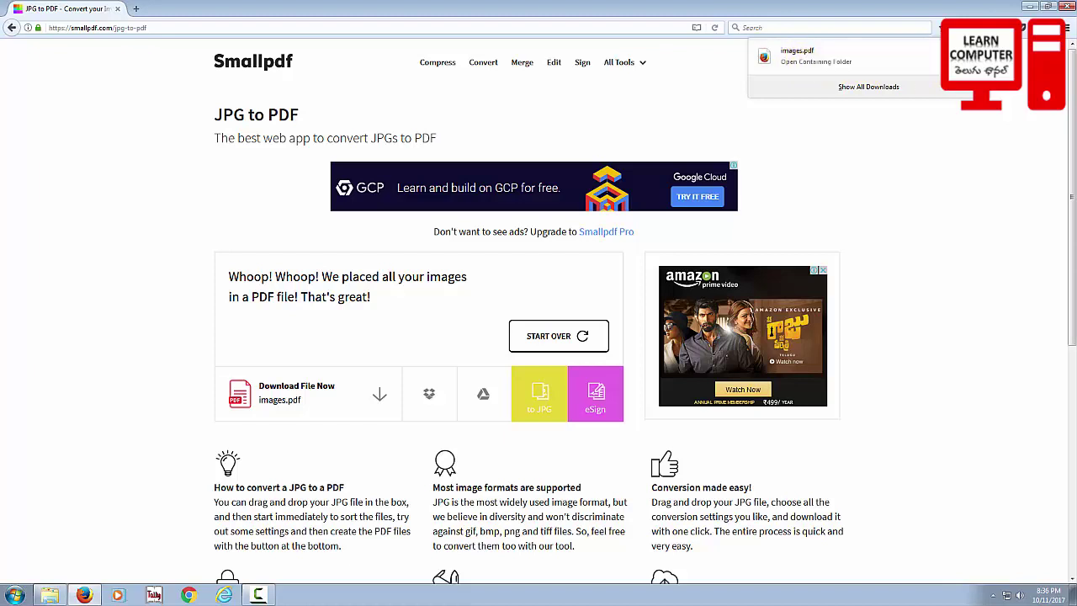
Open the Downloads folder maximized in Explorer and open the images file with Firefox.
click(954, 56)
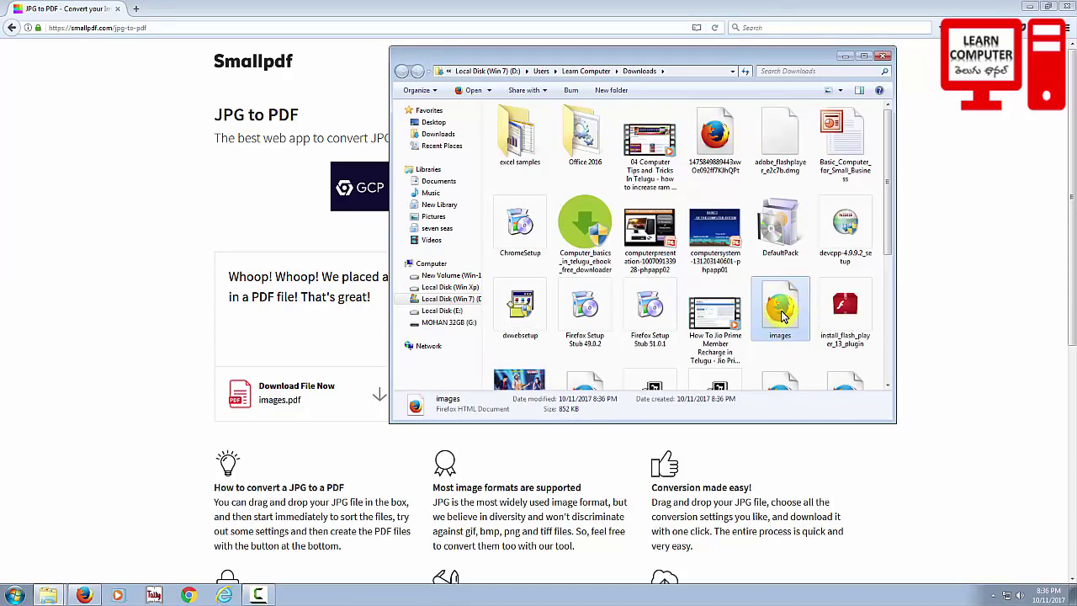
click(863, 56)
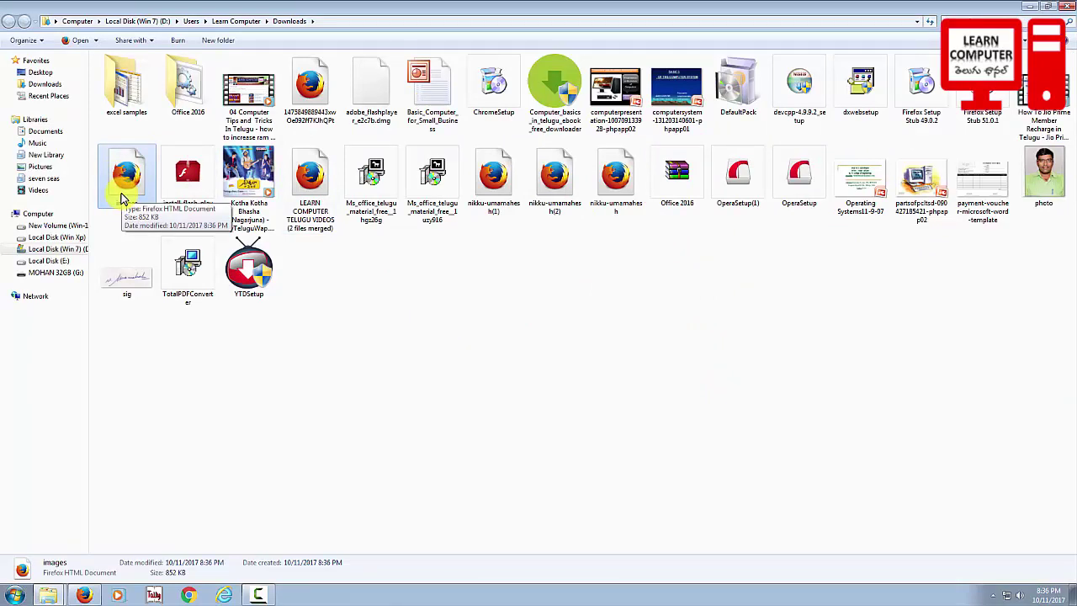
right_click(126, 178)
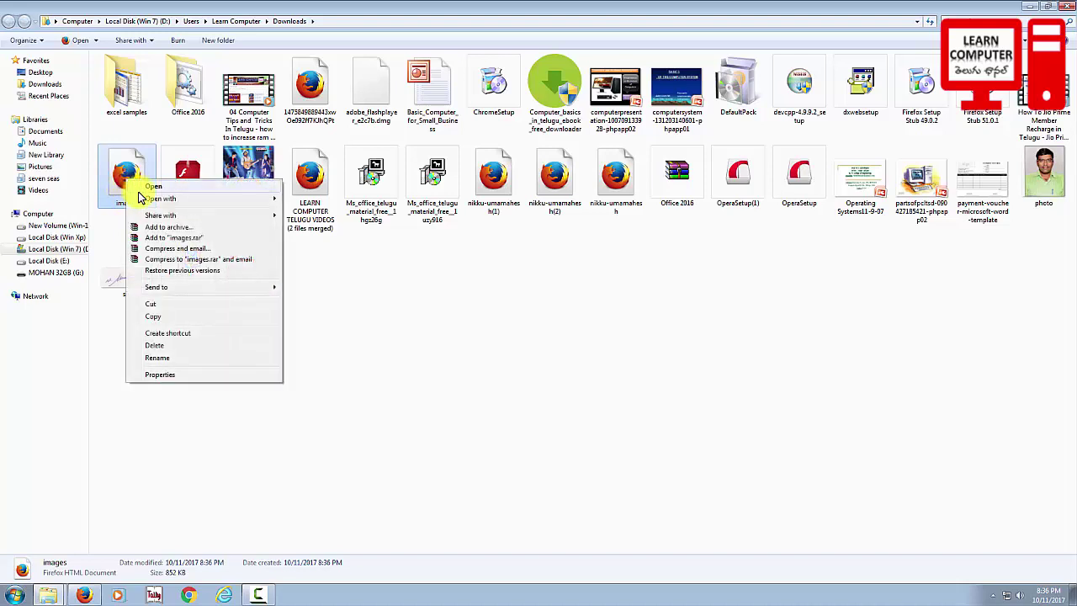
mouse_move(148, 199)
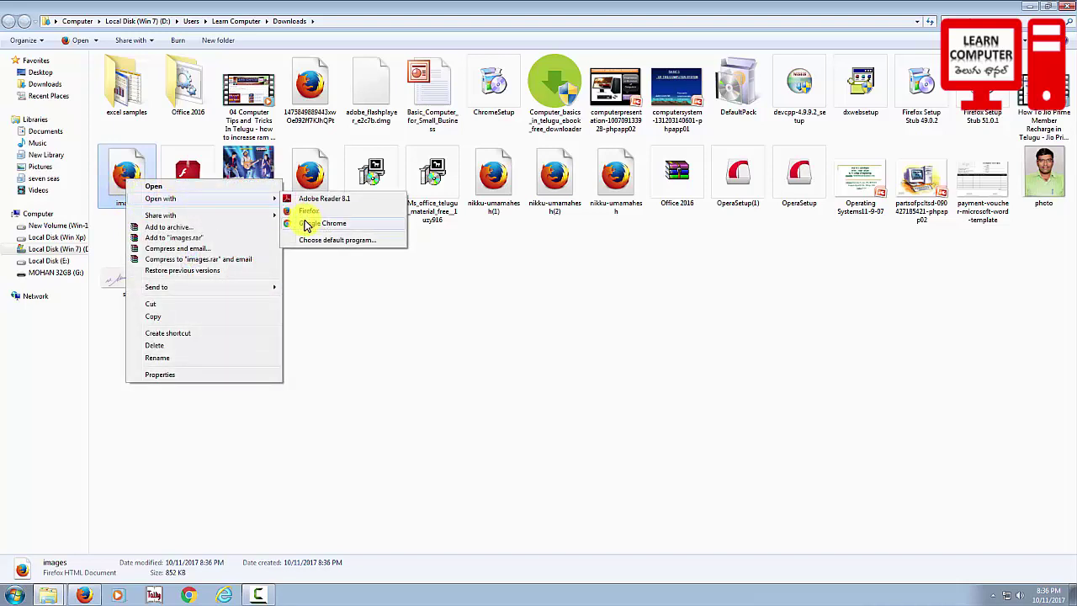
click(308, 210)
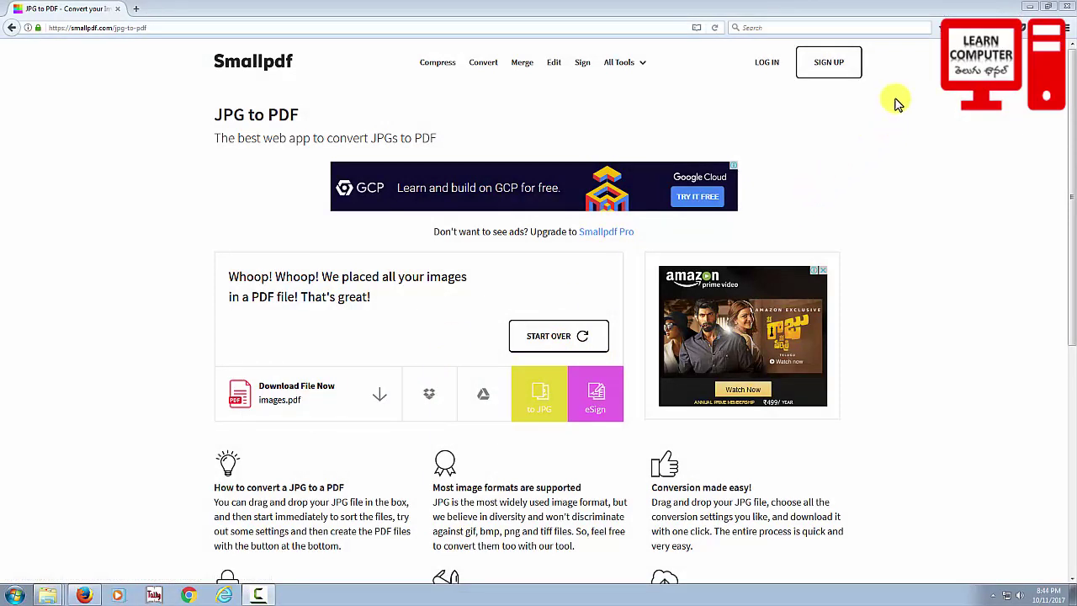
Open images.pdf from the Firefox downloads list in its own tab.
click(947, 27)
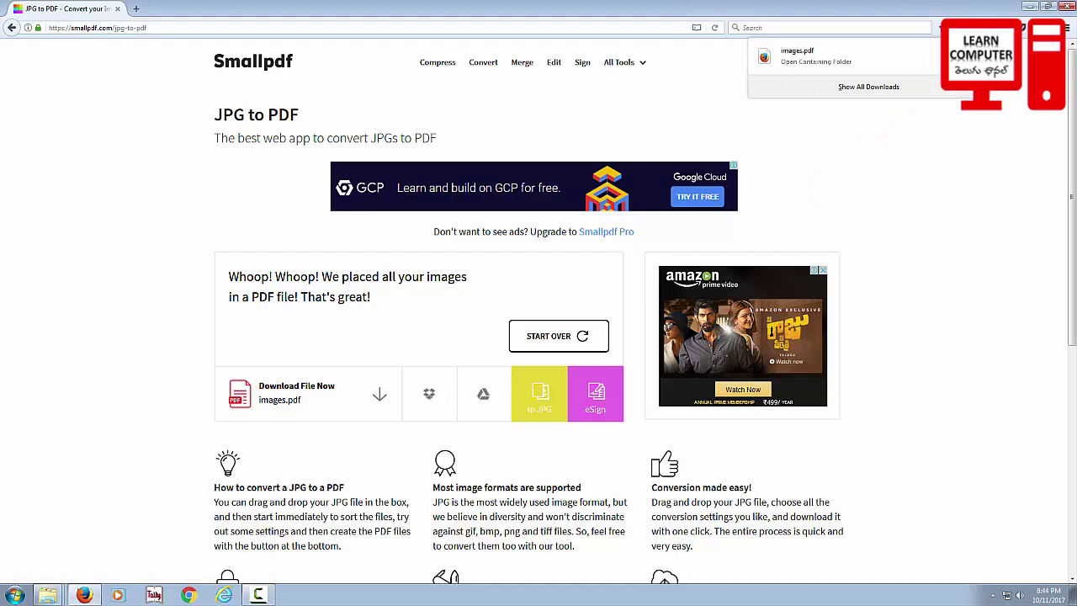
click(795, 54)
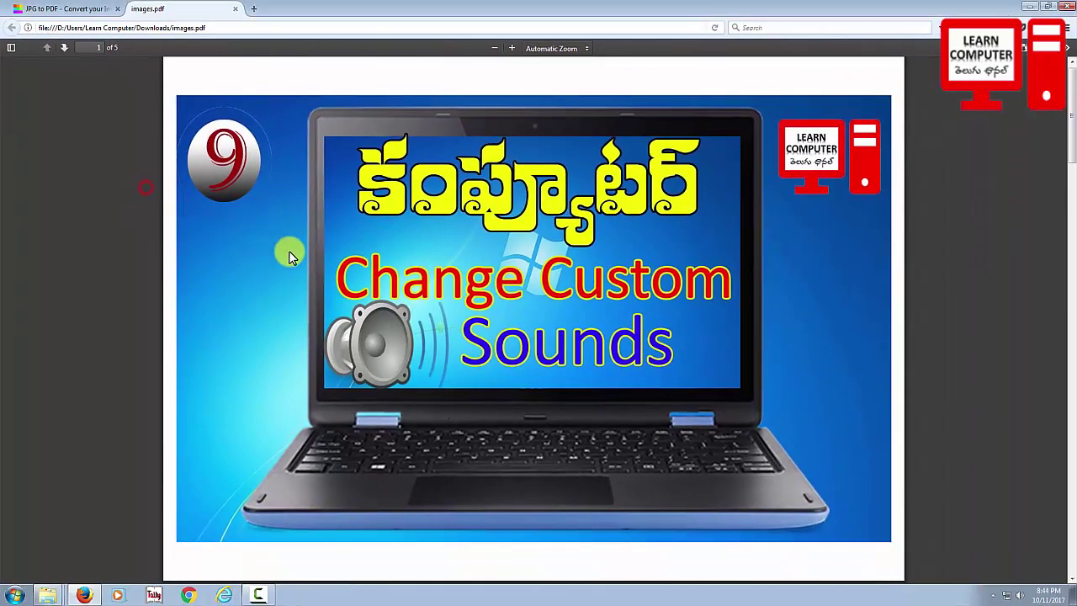
Scroll through images.pdf to page 4 of 5, the 'How To Increase Hard disk Speed' image.
scroll(288, 252, down, 3)
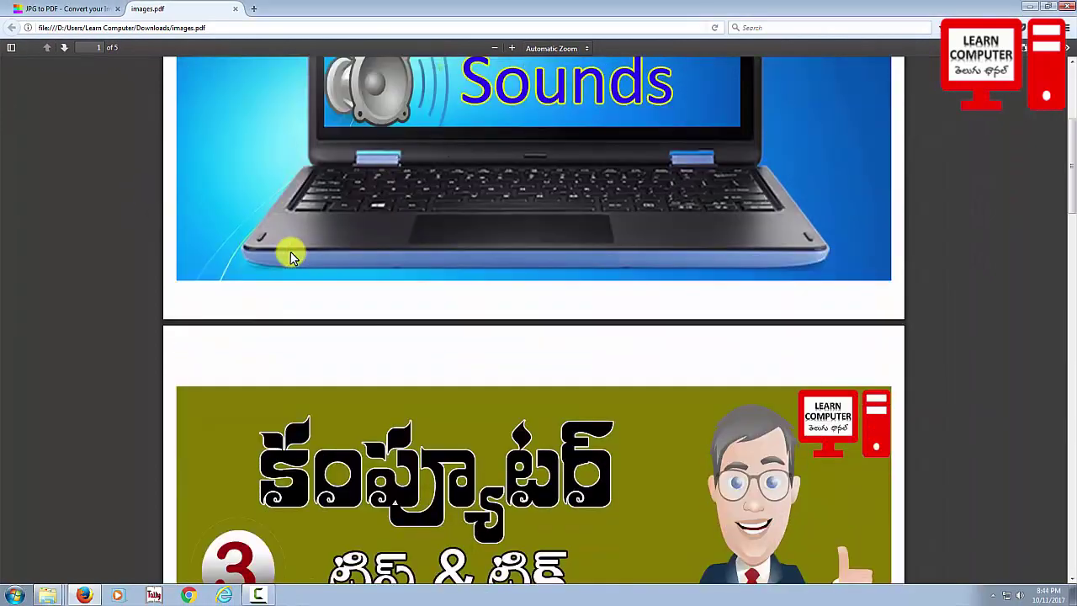
scroll(290, 251, down, 4)
scroll(291, 252, down, 3)
scroll(290, 256, down, 4)
scroll(290, 256, down, 4)
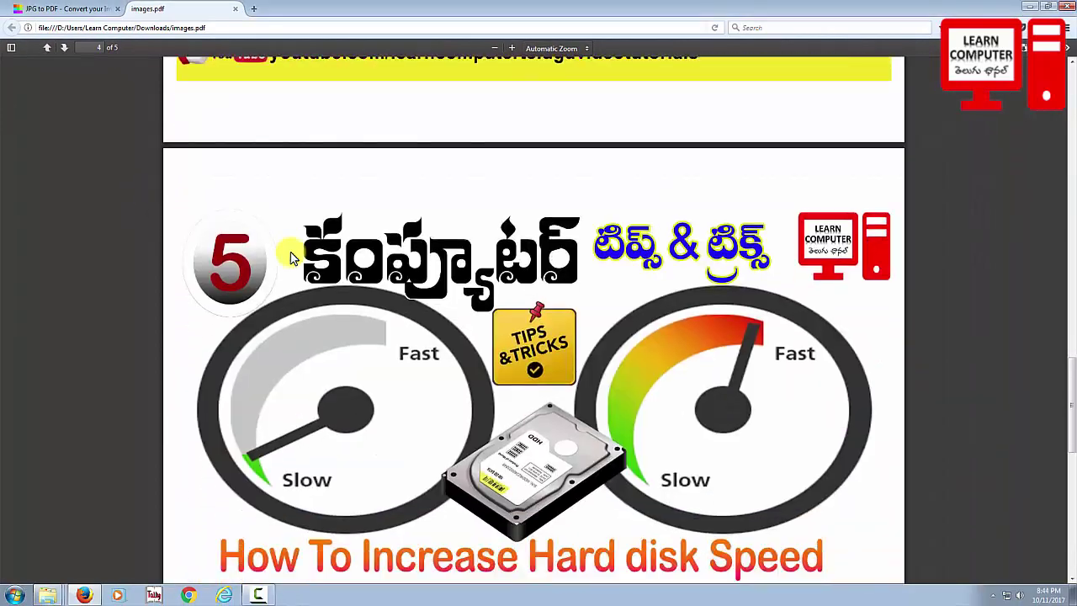
scroll(290, 256, down, 2)
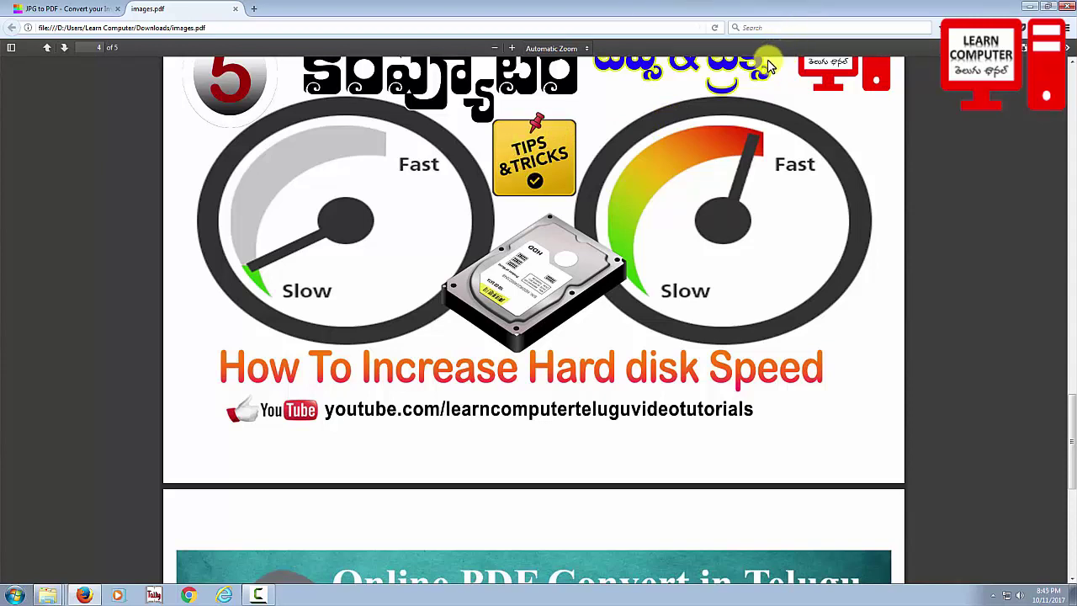
click(55, 7)
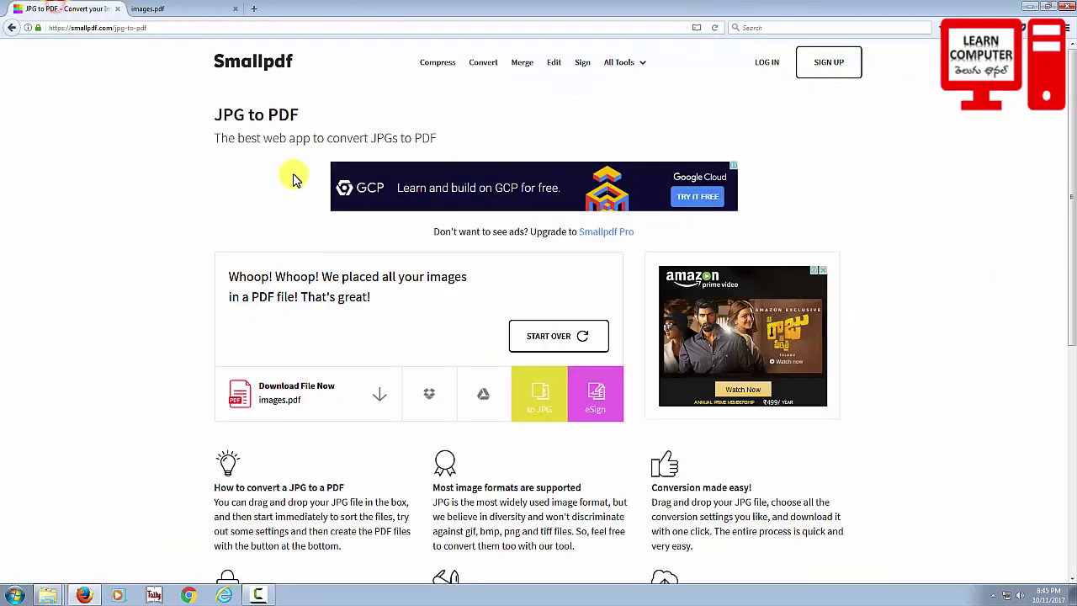